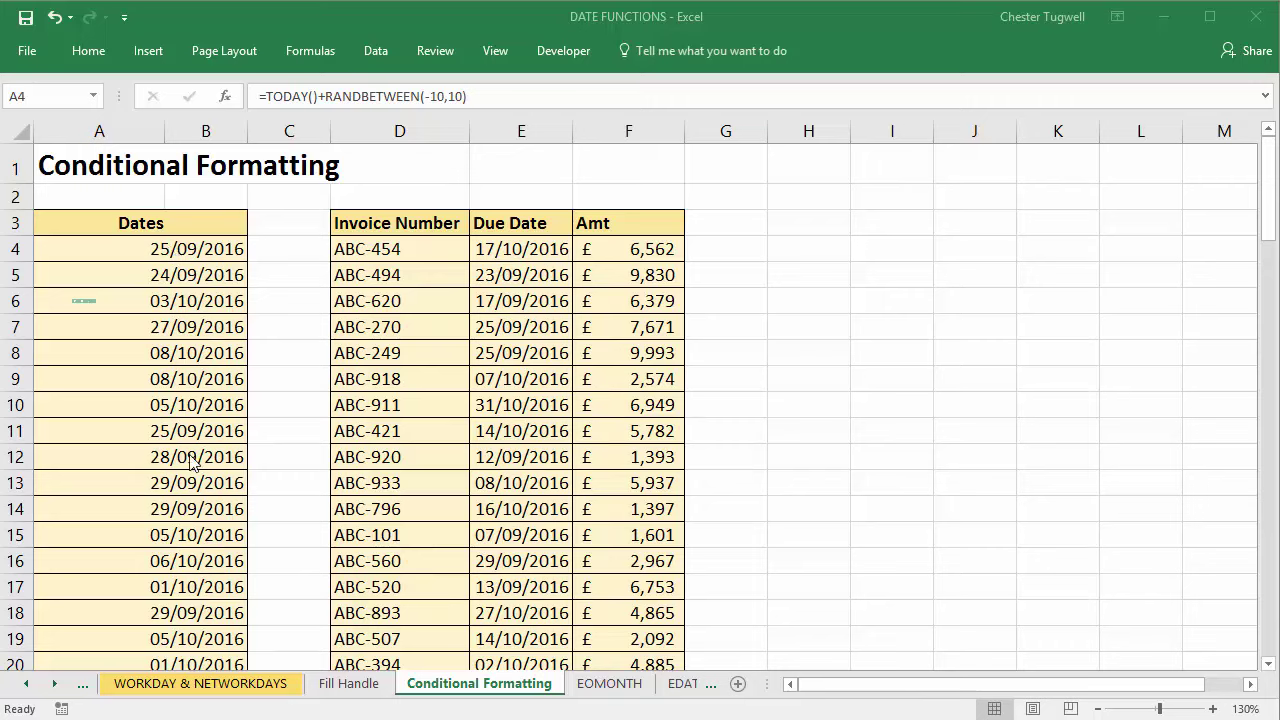
Select the dates from A4 down to A99, then bring the top of the list back into view.
{"action": "left_click", "coordinate": [198, 262]}
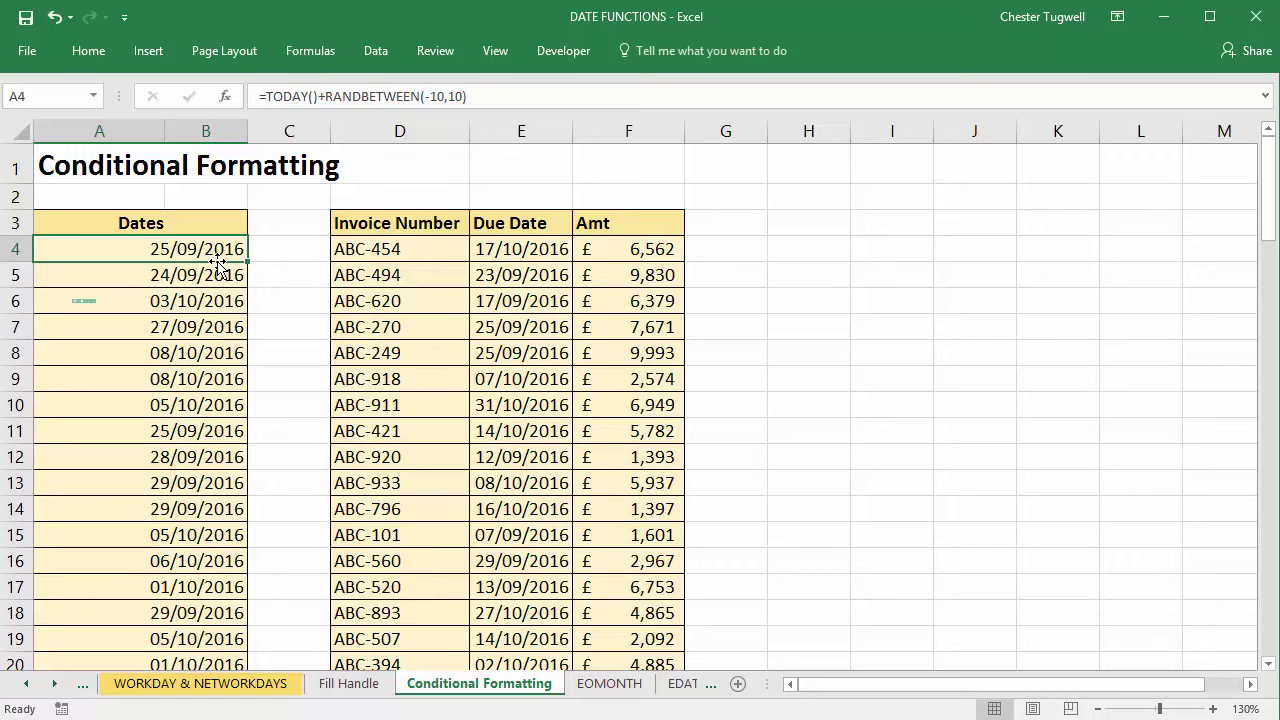
{"action": "key", "text": "ctrl+shift+Down"}
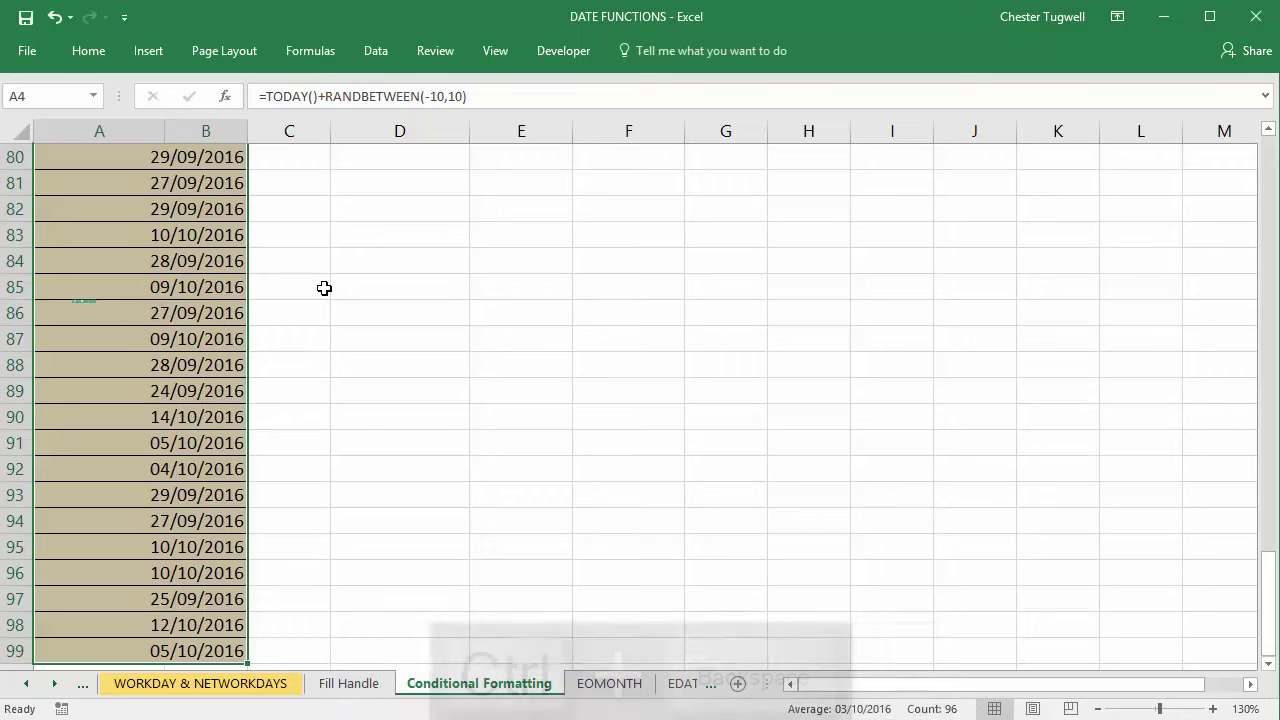
{"action": "key", "text": "ctrl+BackSpace"}
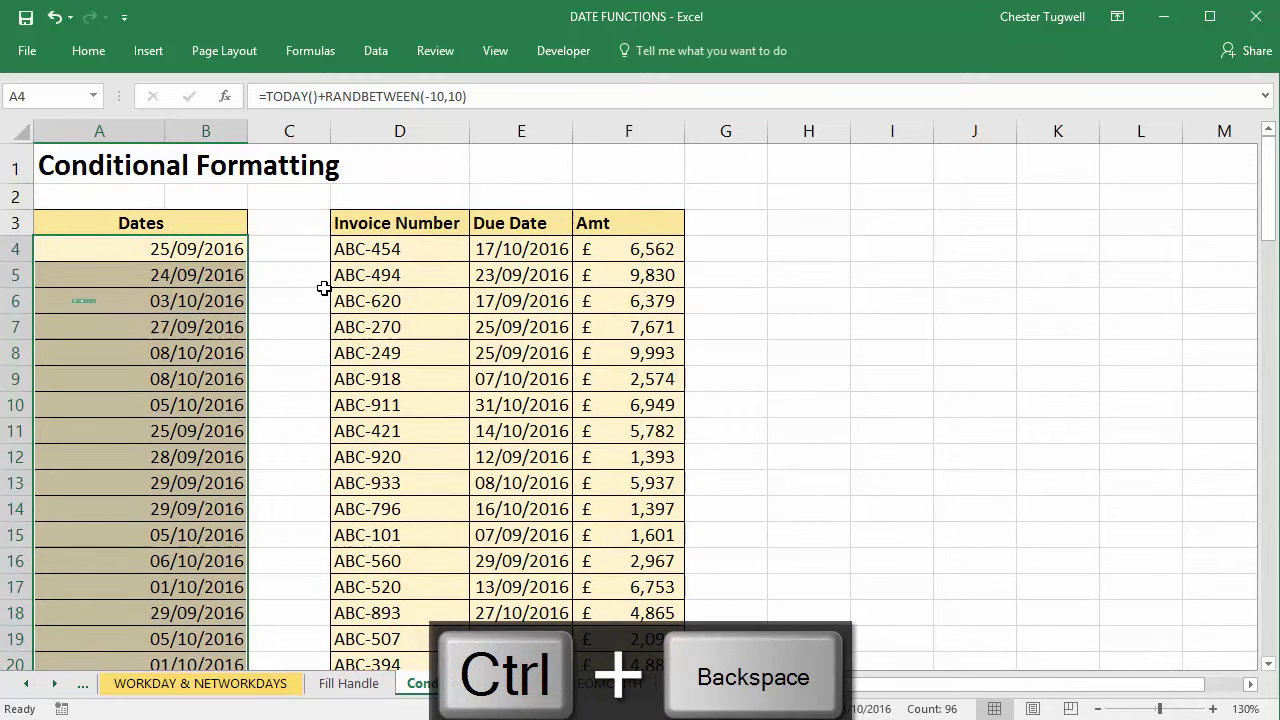
Start an A Date Occurring highlight rule on the selected dates.
{"action": "left_click", "coordinate": [88, 51]}
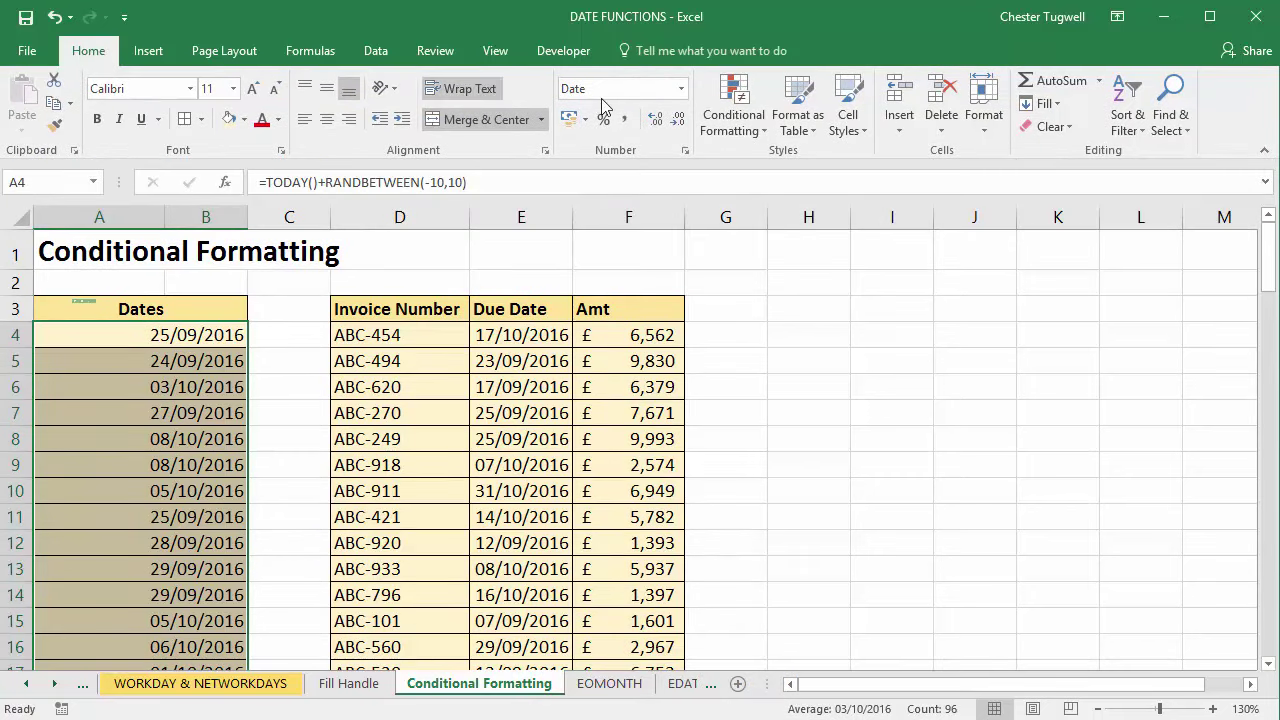
{"action": "left_click", "coordinate": [748, 125]}
{"action": "mouse_move", "coordinate": [750, 162]}
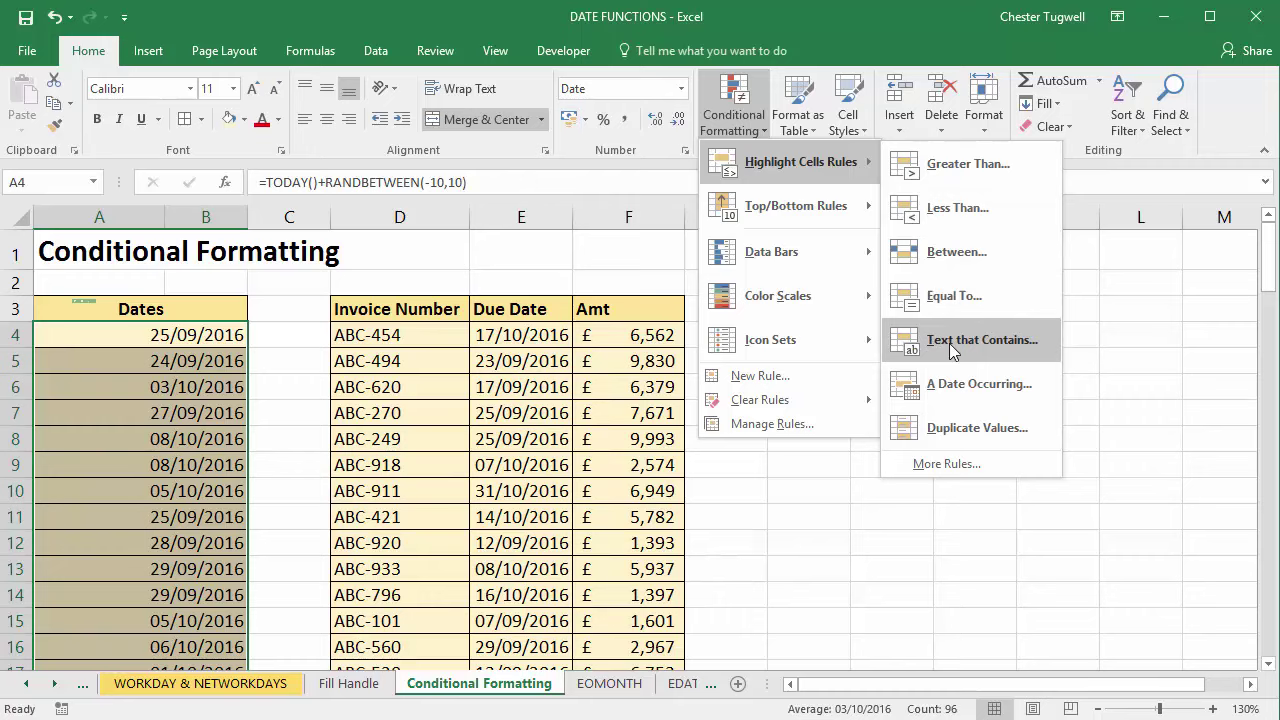
{"action": "left_click", "coordinate": [974, 390]}
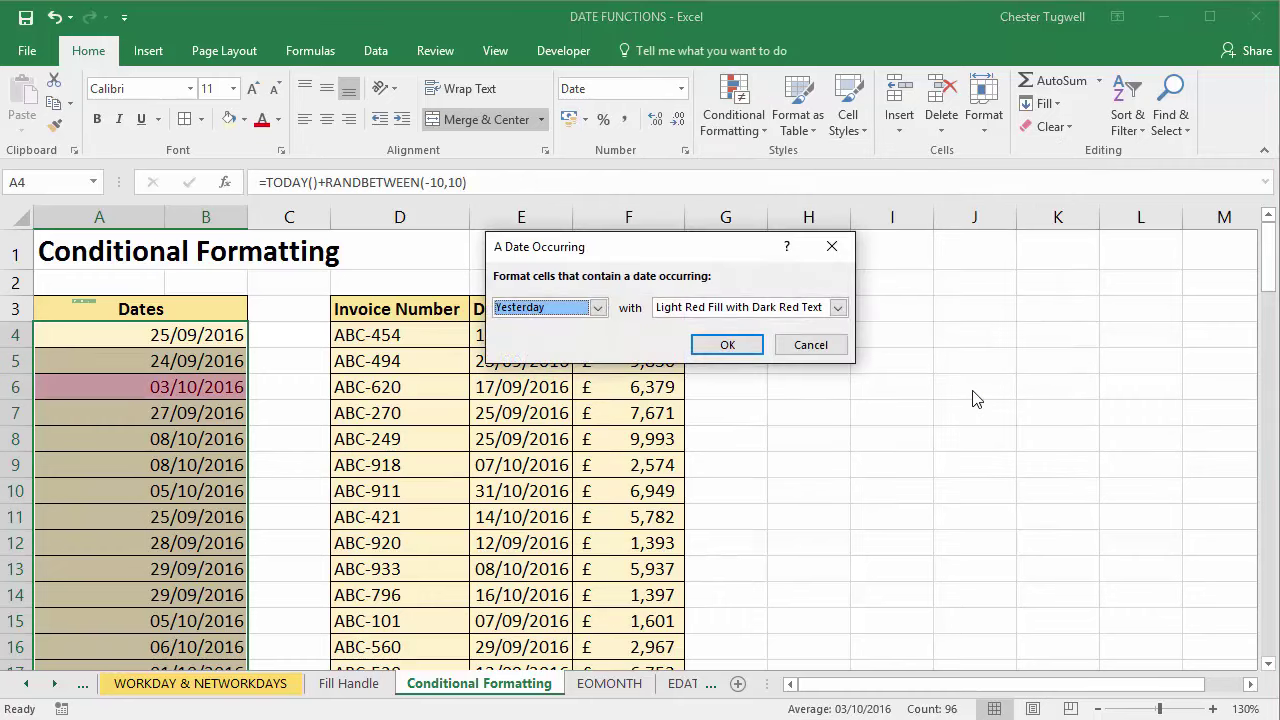
Keep the Yesterday period and check its light red preview on the 03/10/2016 dates.
{"action": "left_click_drag", "start_coordinate": [603, 249], "coordinate": [842, 166]}
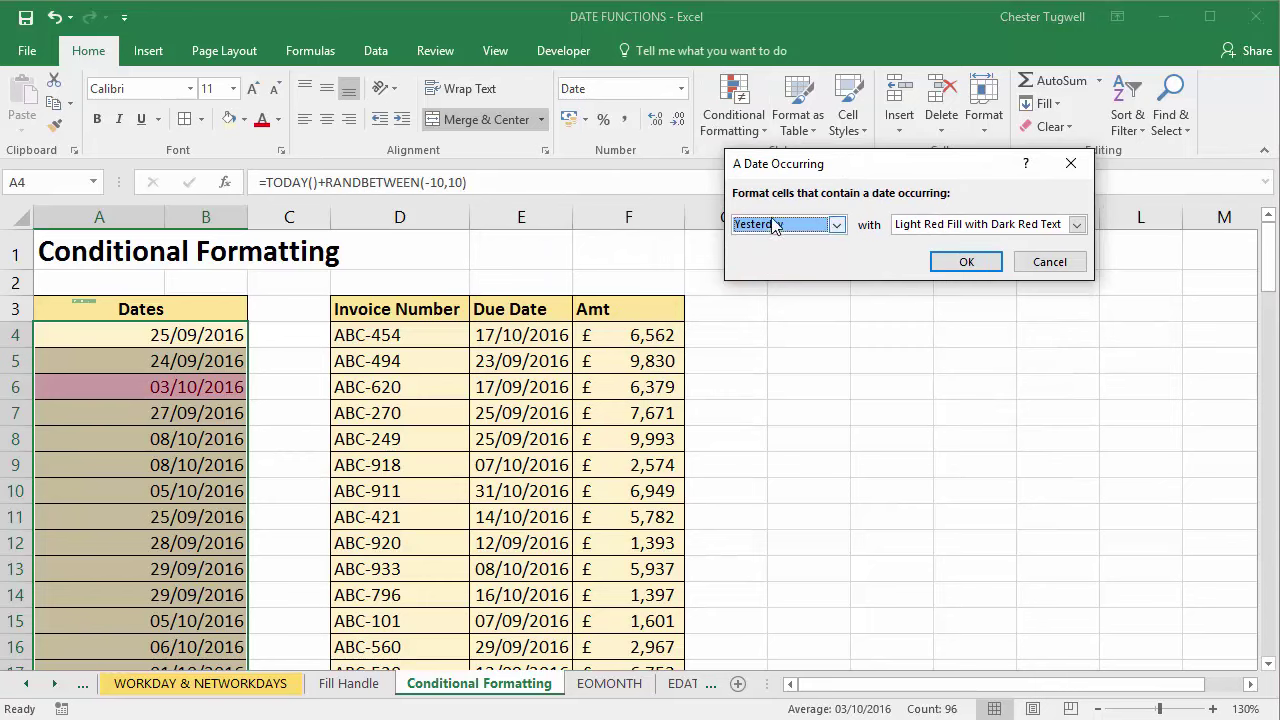
{"action": "left_click", "coordinate": [836, 225]}
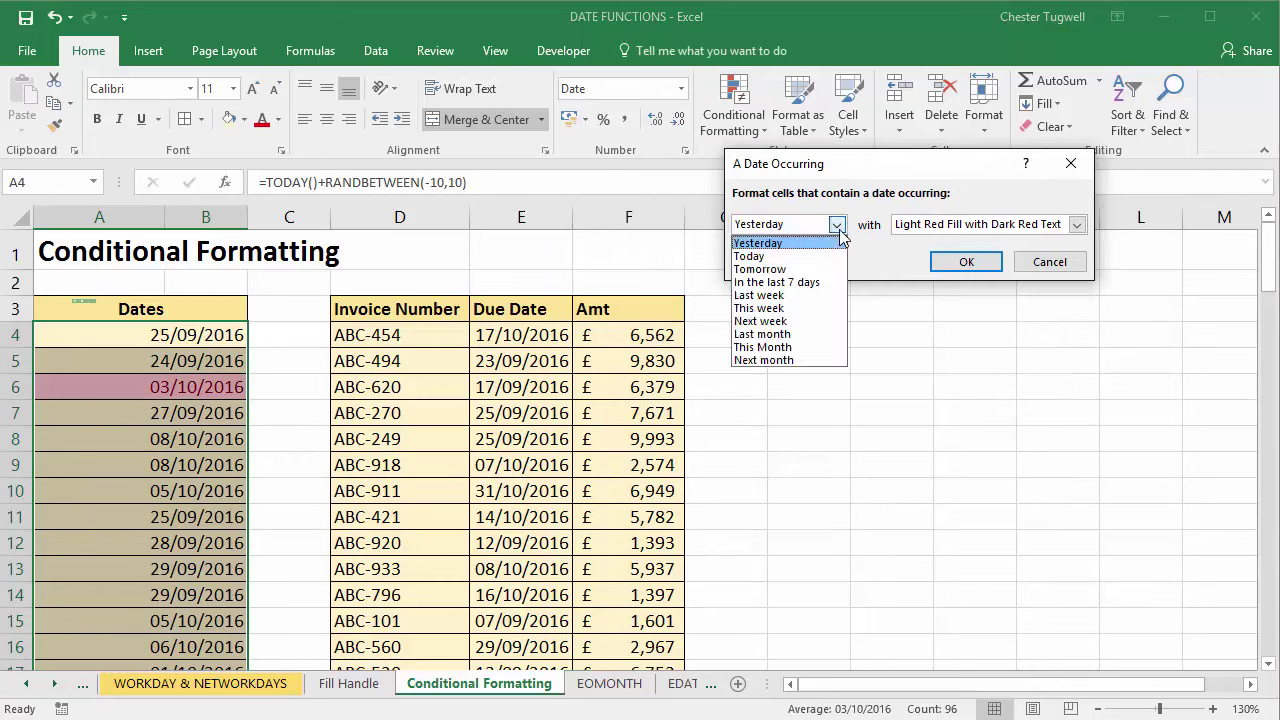
{"action": "left_click", "coordinate": [814, 244]}
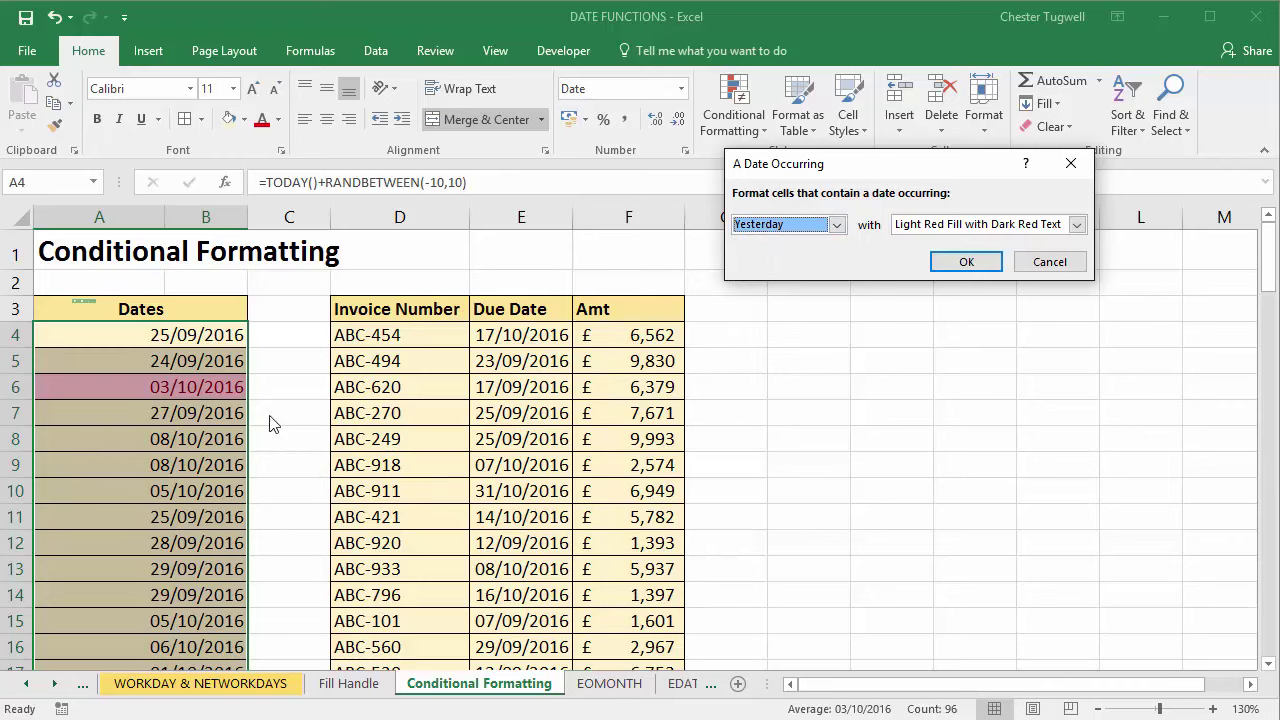
{"action": "scroll", "coordinate": [172, 450], "scroll_direction": "down", "scroll_amount": 3}
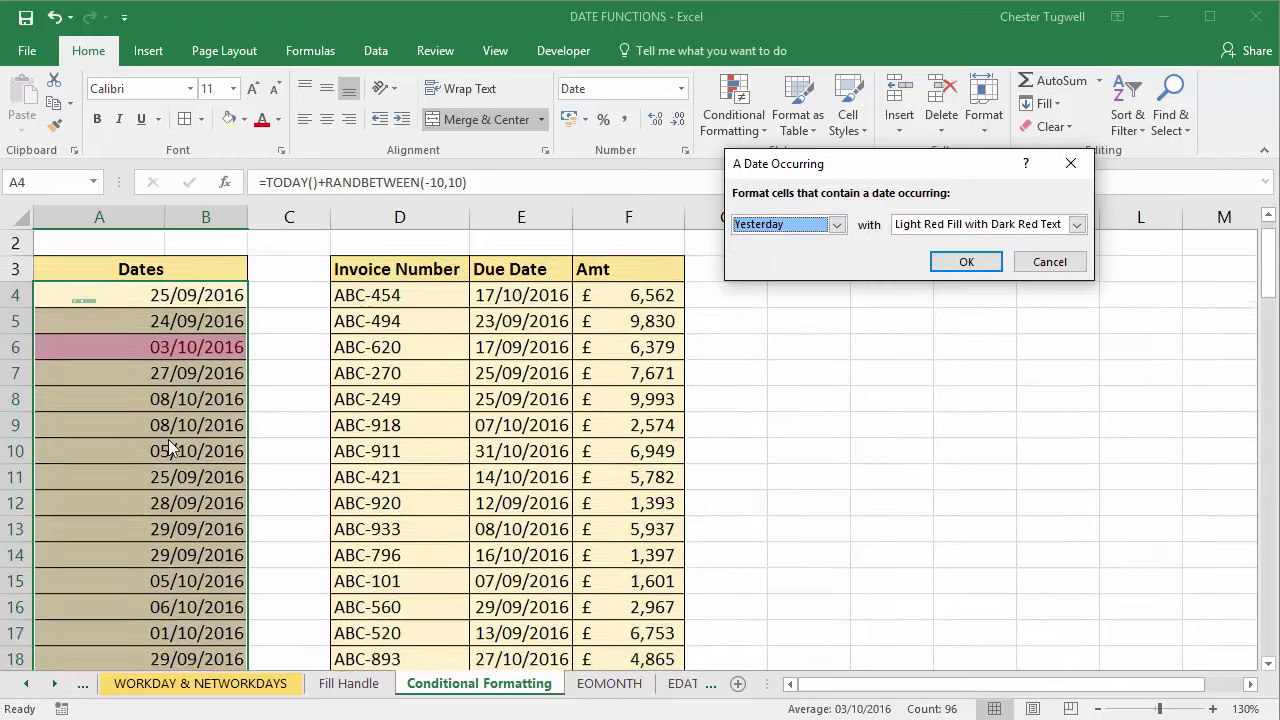
{"action": "scroll", "coordinate": [172, 450], "scroll_direction": "down", "scroll_amount": 6}
{"action": "scroll", "coordinate": [172, 450], "scroll_direction": "up", "scroll_amount": 1}
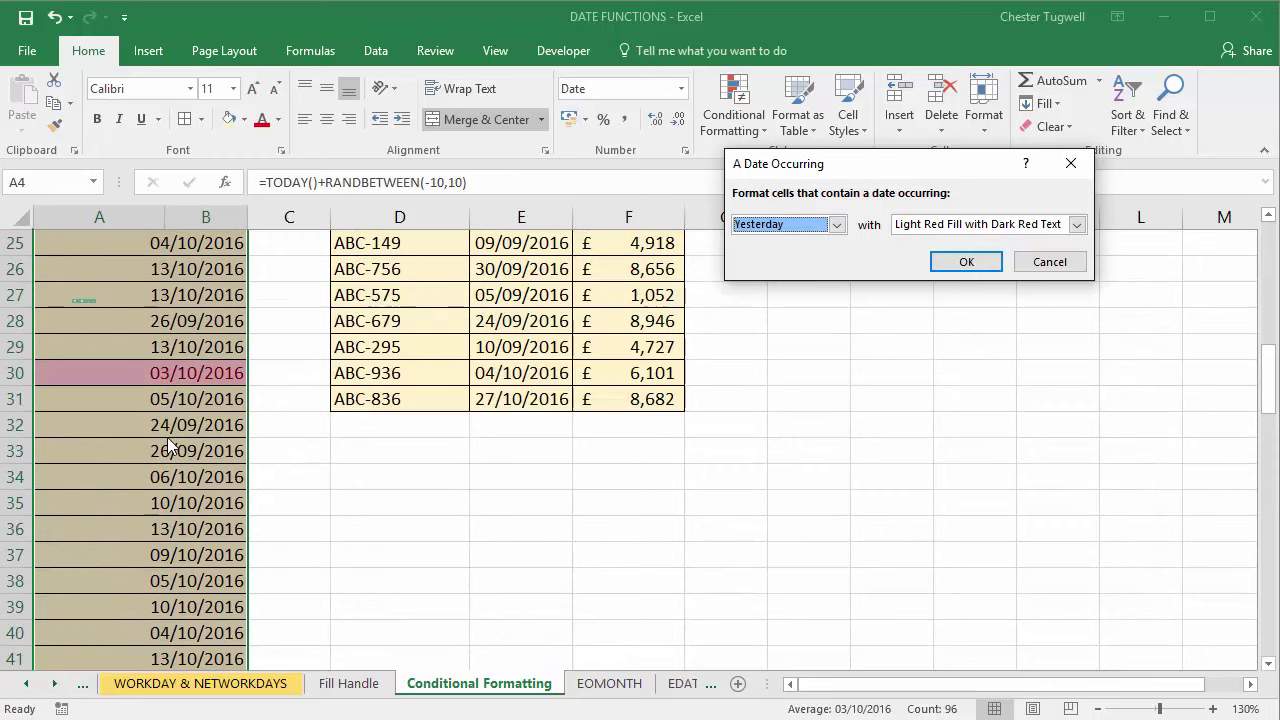
{"action": "scroll", "coordinate": [172, 450], "scroll_direction": "down", "scroll_amount": 13}
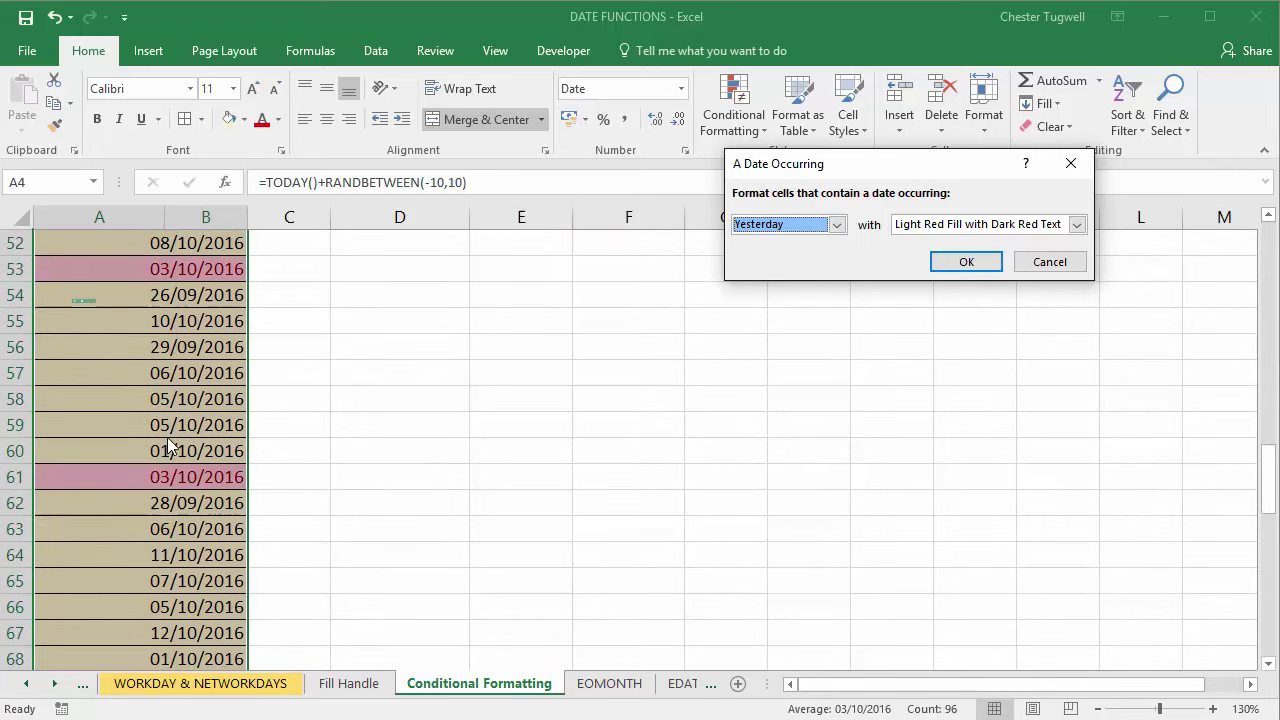
{"action": "scroll", "coordinate": [168, 443], "scroll_direction": "up", "scroll_amount": 20}
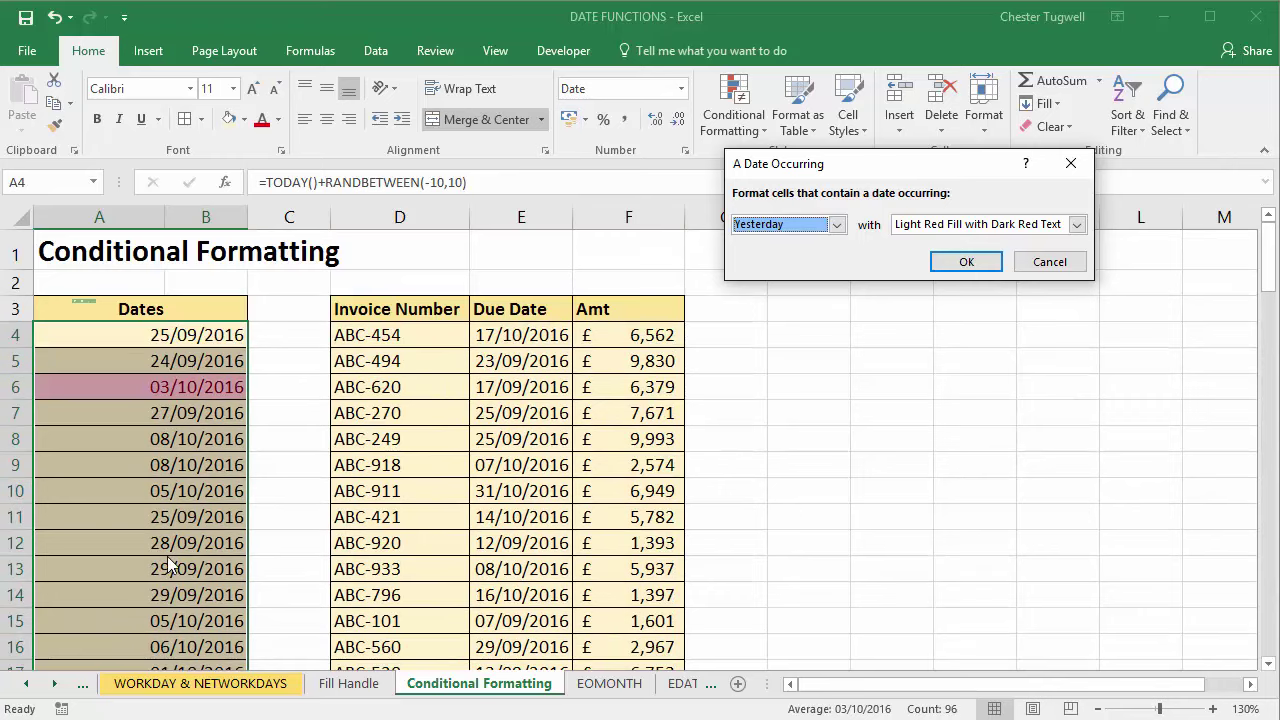
Preview the Today and Last week periods against the dates column.
{"action": "left_click", "coordinate": [836, 224]}
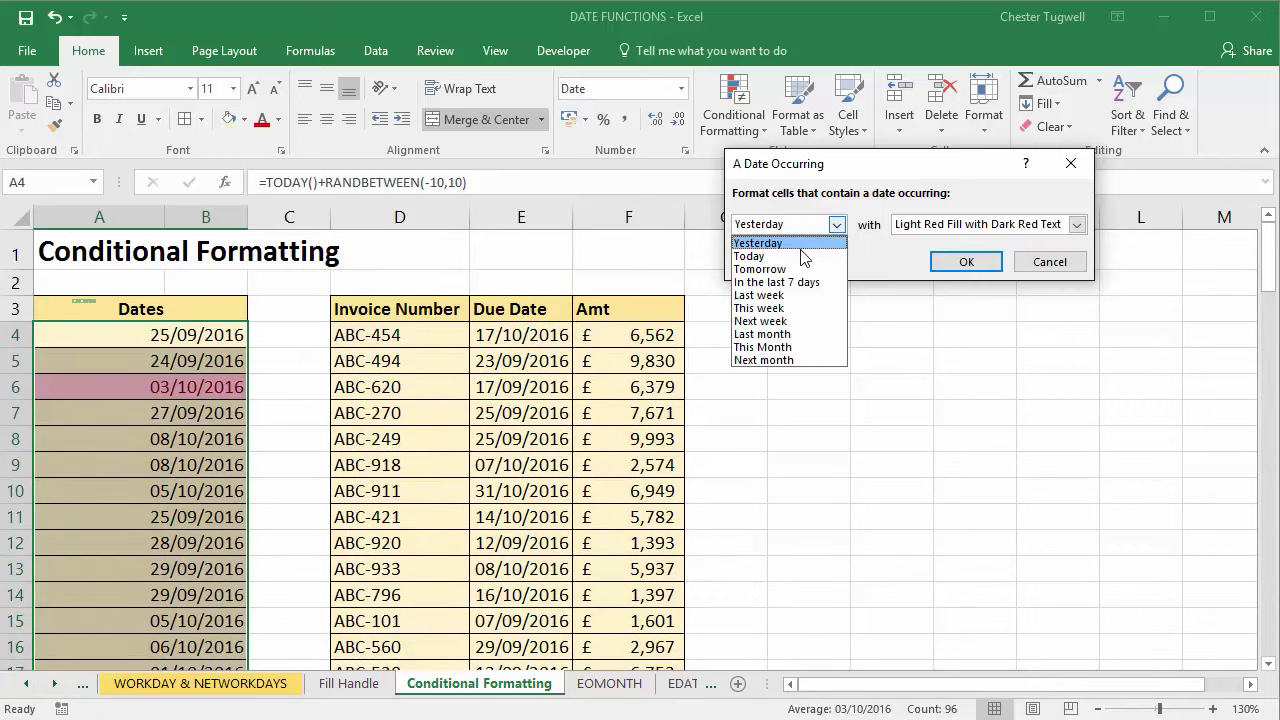
{"action": "left_click", "coordinate": [803, 256]}
{"action": "scroll", "coordinate": [155, 483], "scroll_direction": "down", "scroll_amount": 5}
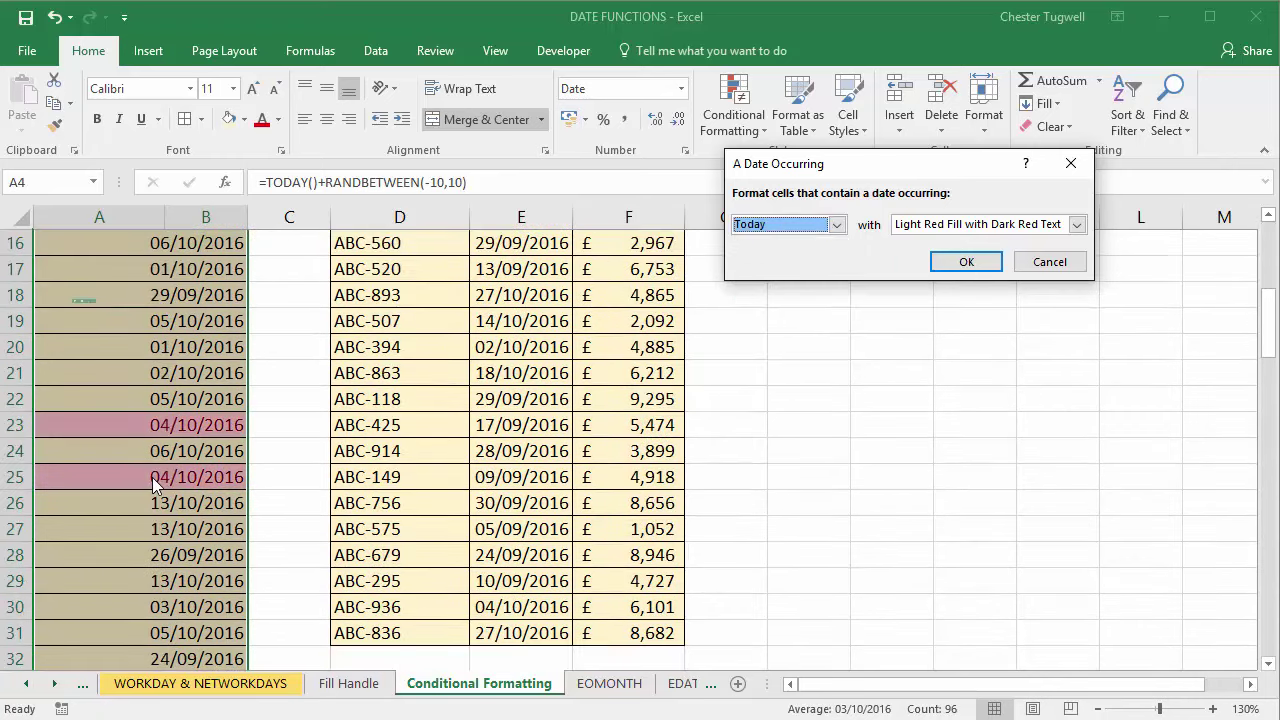
{"action": "scroll", "coordinate": [122, 545], "scroll_direction": "up", "scroll_amount": 5}
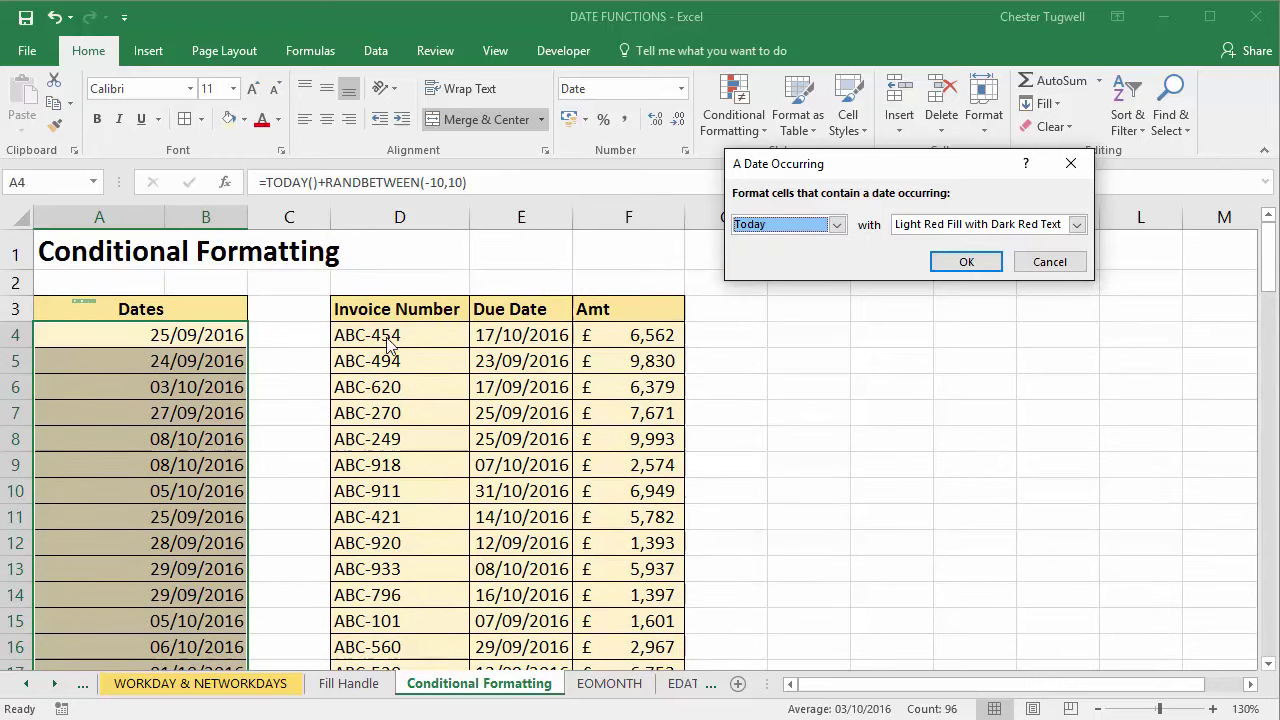
{"action": "left_click", "coordinate": [837, 225]}
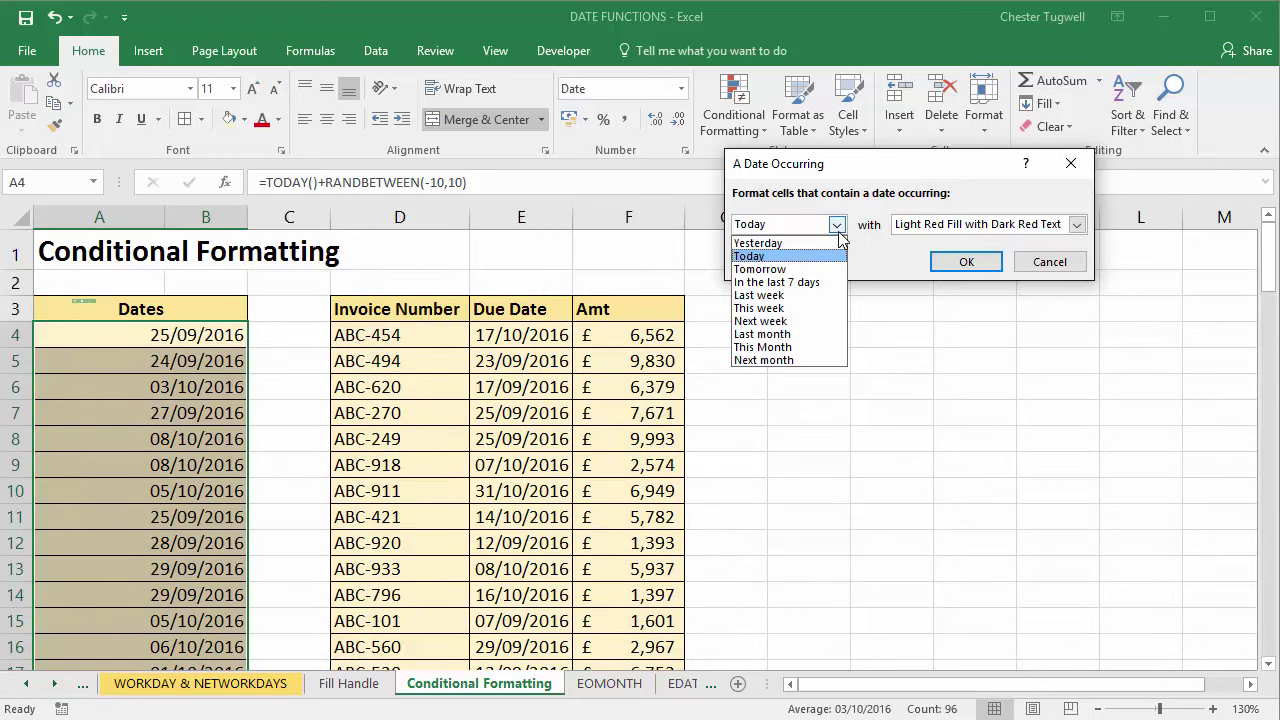
{"action": "left_click", "coordinate": [760, 295]}
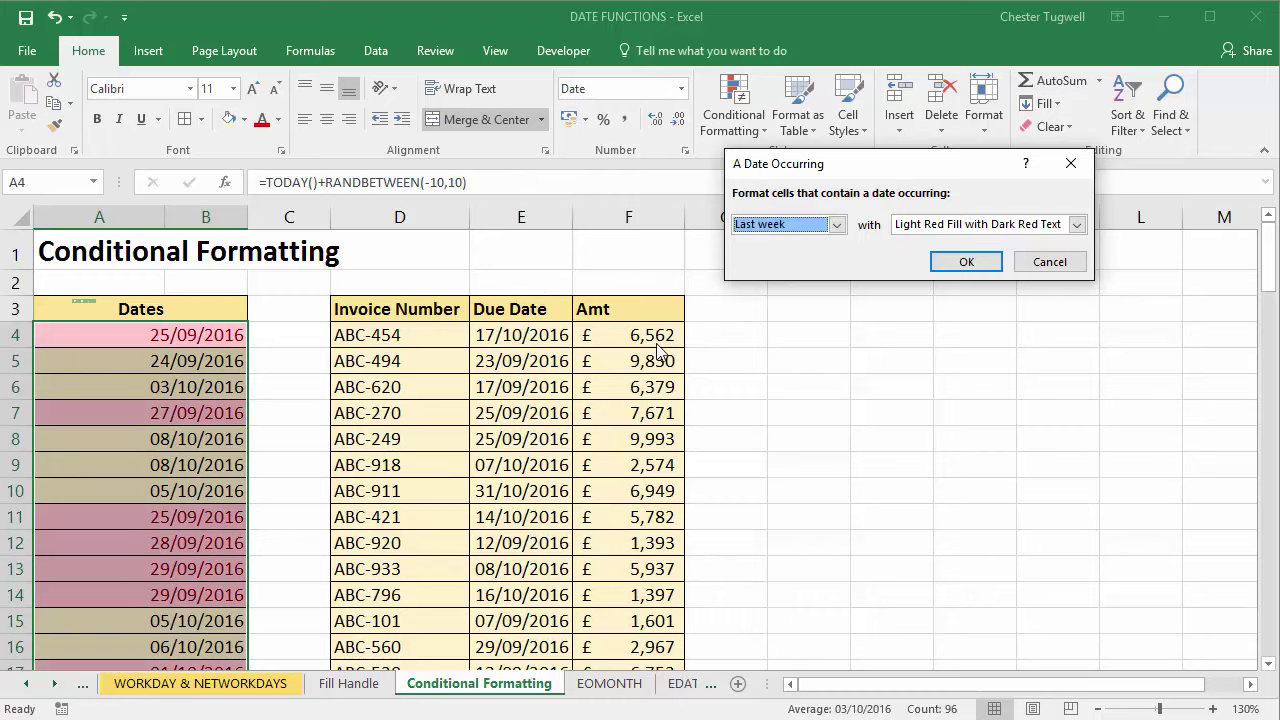
{"action": "scroll", "coordinate": [195, 441], "scroll_direction": "down", "scroll_amount": 4}
{"action": "scroll", "coordinate": [195, 441], "scroll_direction": "down", "scroll_amount": 9}
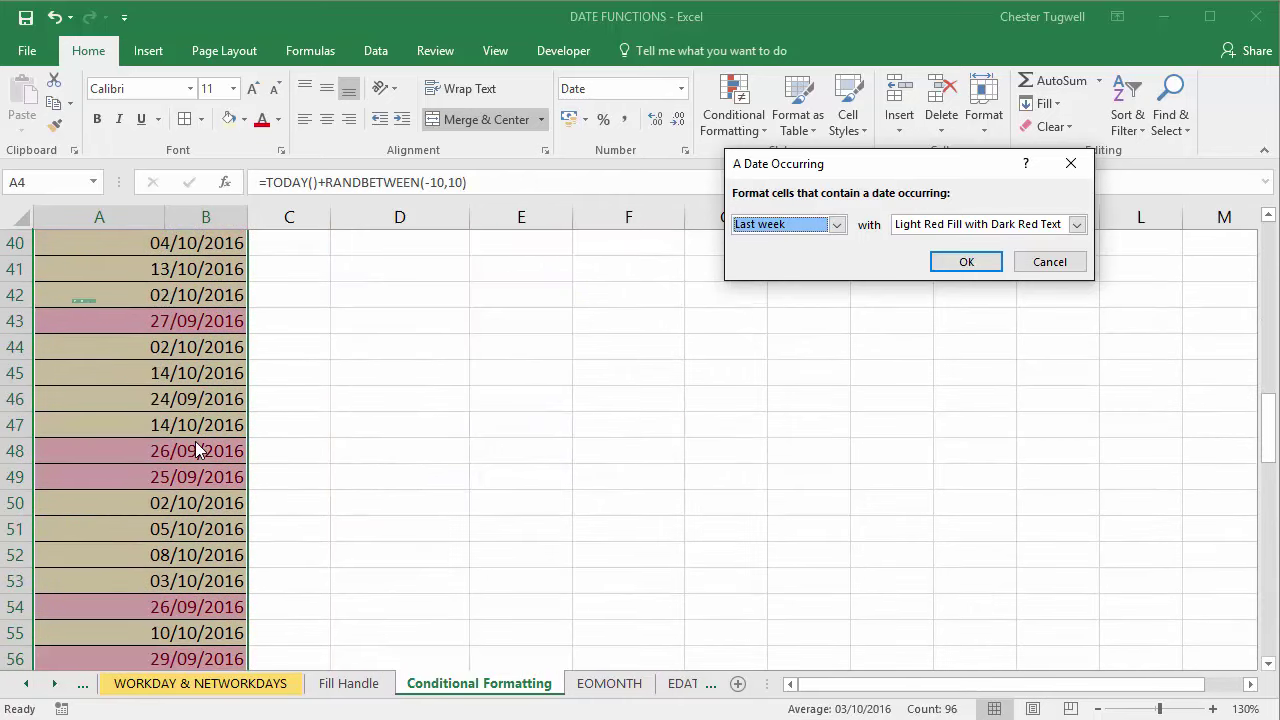
{"action": "scroll", "coordinate": [195, 441], "scroll_direction": "up", "scroll_amount": 10}
{"action": "scroll", "coordinate": [195, 441], "scroll_direction": "up", "scroll_amount": 3}
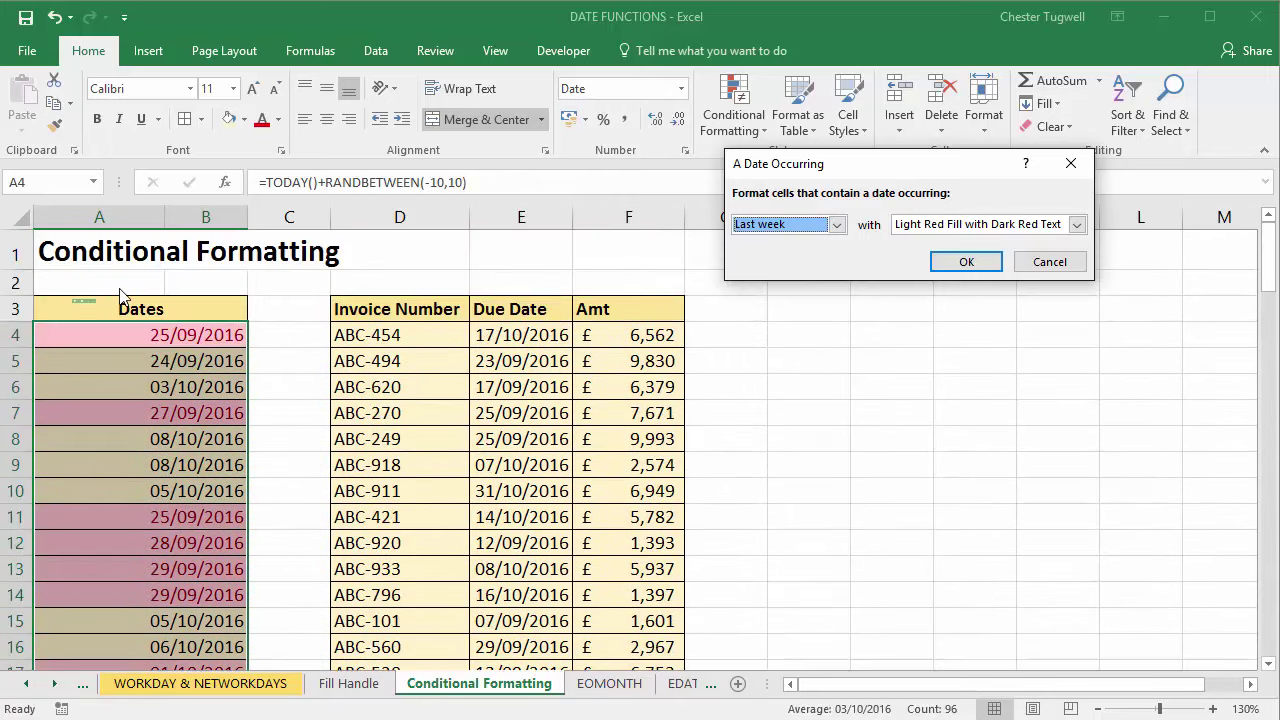
Preview the This week period against the dates column.
{"action": "left_click", "coordinate": [838, 225]}
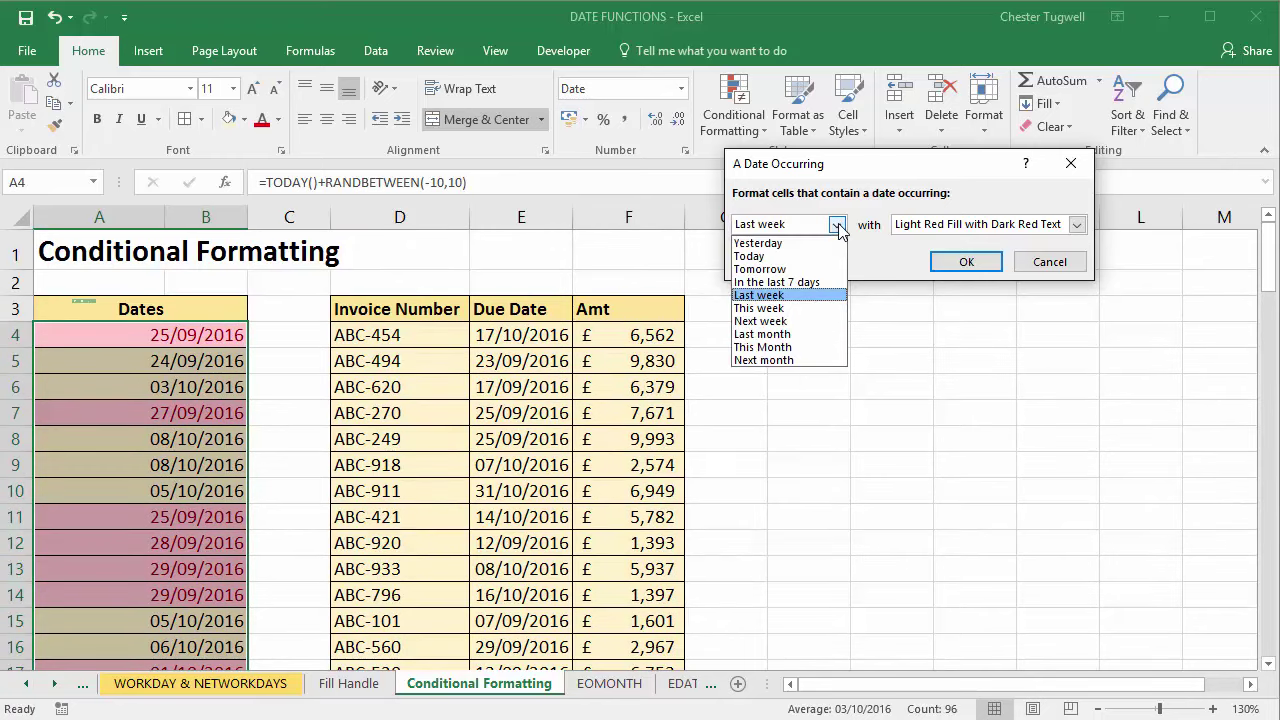
{"action": "left_click", "coordinate": [799, 310]}
{"action": "scroll", "coordinate": [183, 444], "scroll_direction": "down", "scroll_amount": 4}
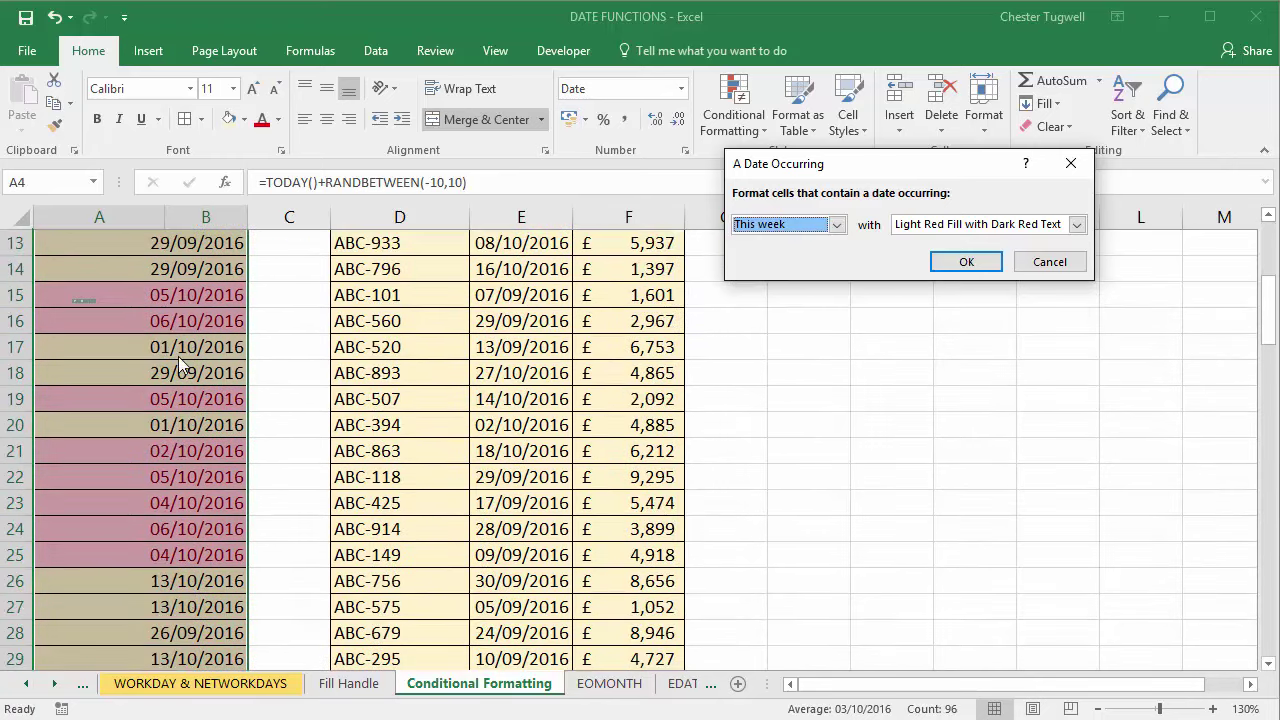
{"action": "scroll", "coordinate": [189, 513], "scroll_direction": "down", "scroll_amount": 9}
{"action": "scroll", "coordinate": [189, 513], "scroll_direction": "up", "scroll_amount": 11}
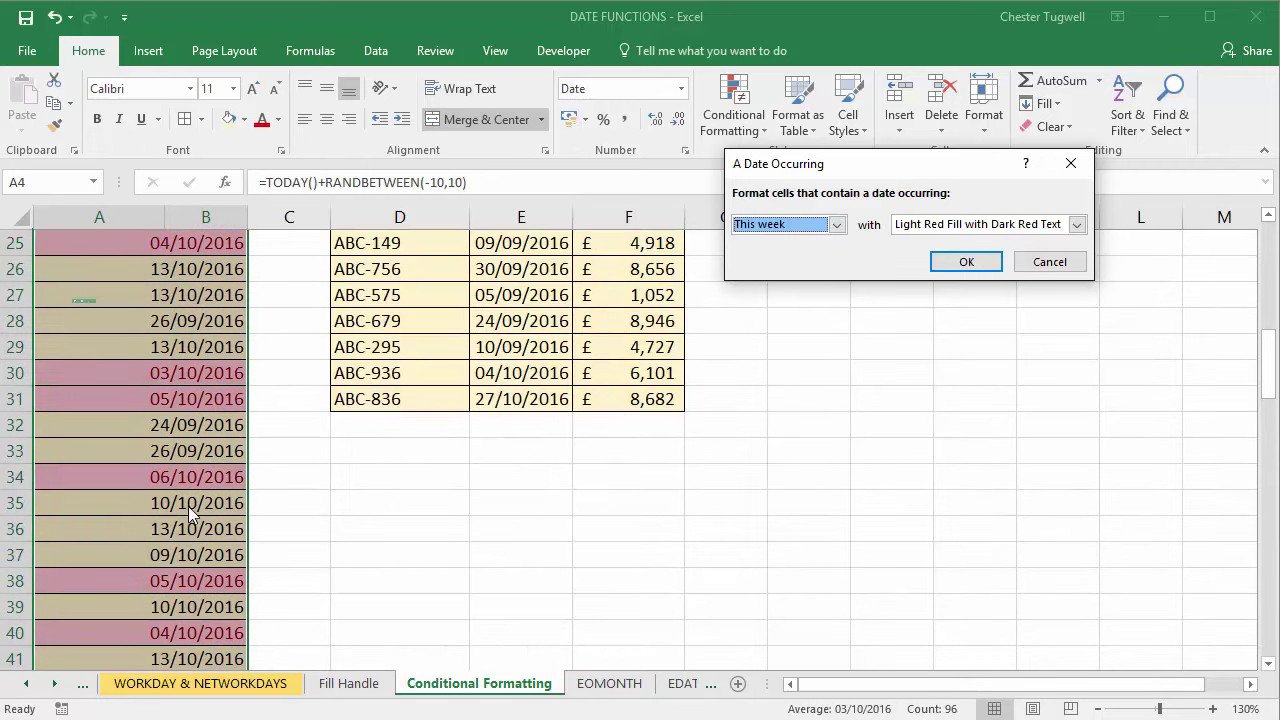
{"action": "scroll", "coordinate": [190, 505], "scroll_direction": "up", "scroll_amount": 2}
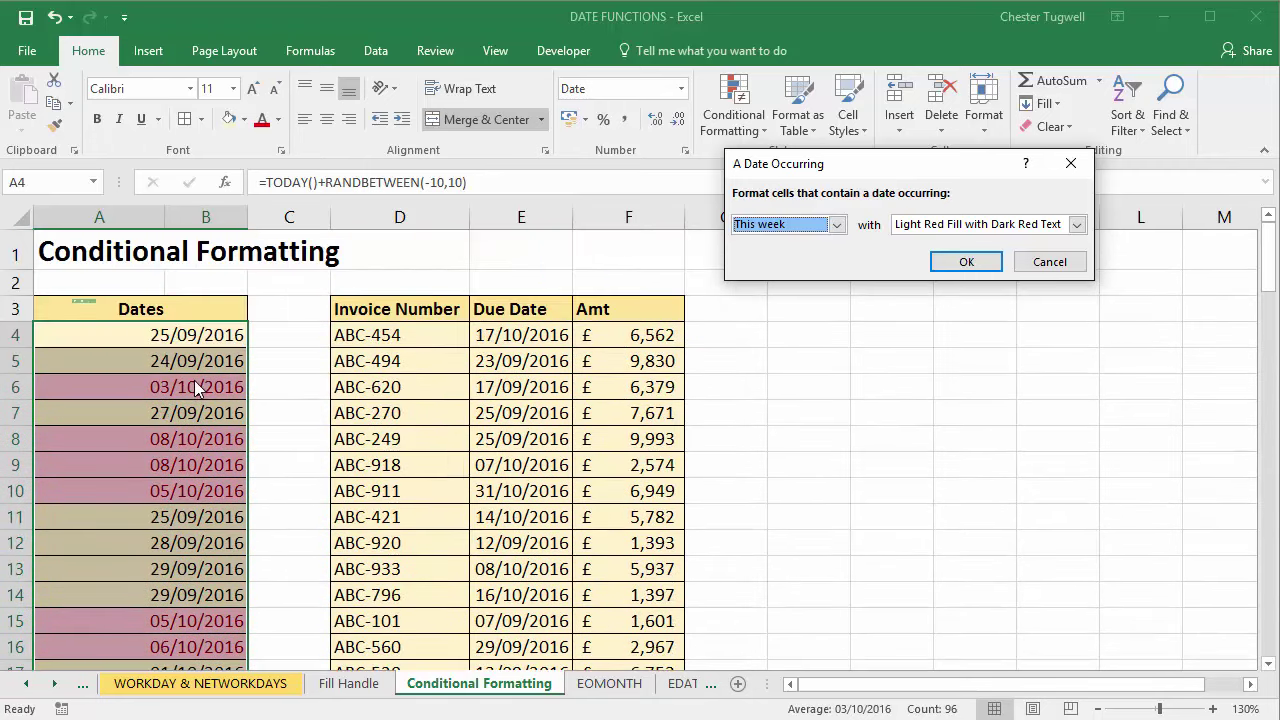
Apply Next week with Light Red Fill with Dark Red Text, then revisit the Conditional Formatting menu.
{"action": "left_click", "coordinate": [836, 224]}
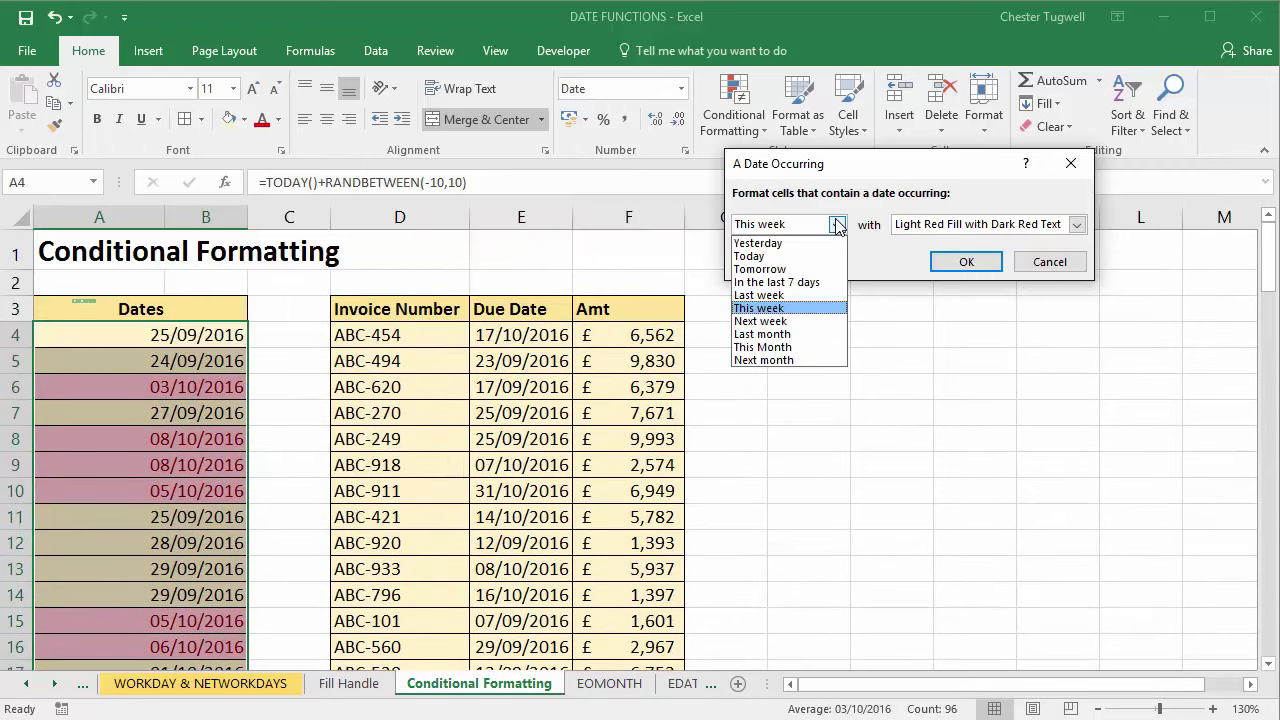
{"action": "left_click", "coordinate": [790, 321]}
{"action": "scroll", "coordinate": [203, 425], "scroll_direction": "down", "scroll_amount": 10}
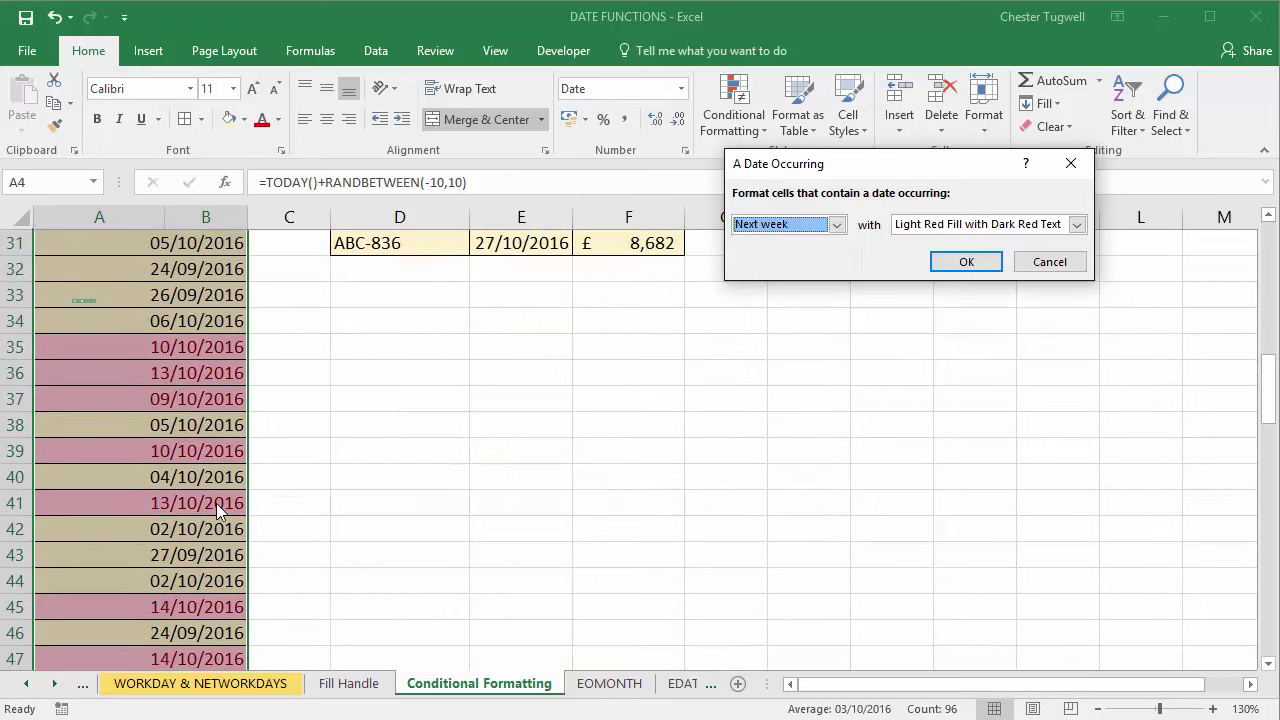
{"action": "scroll", "coordinate": [237, 381], "scroll_direction": "up", "scroll_amount": 5}
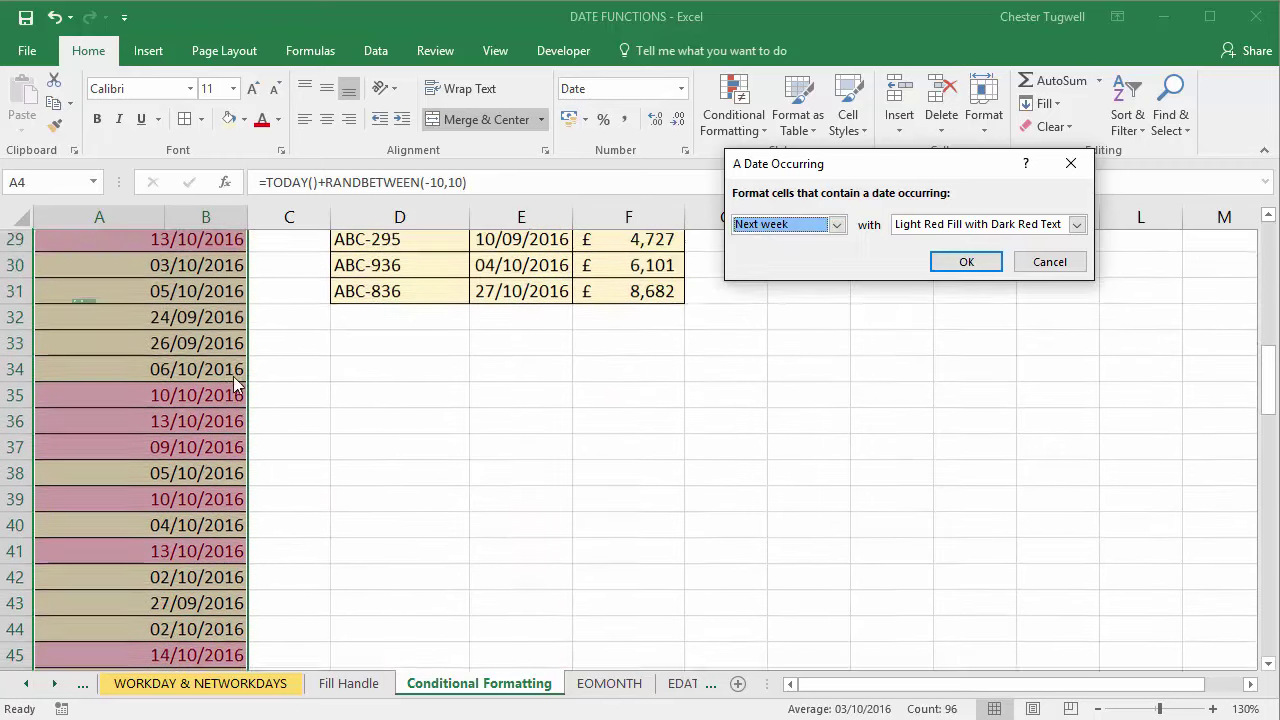
{"action": "scroll", "coordinate": [237, 381], "scroll_direction": "up", "scroll_amount": 5}
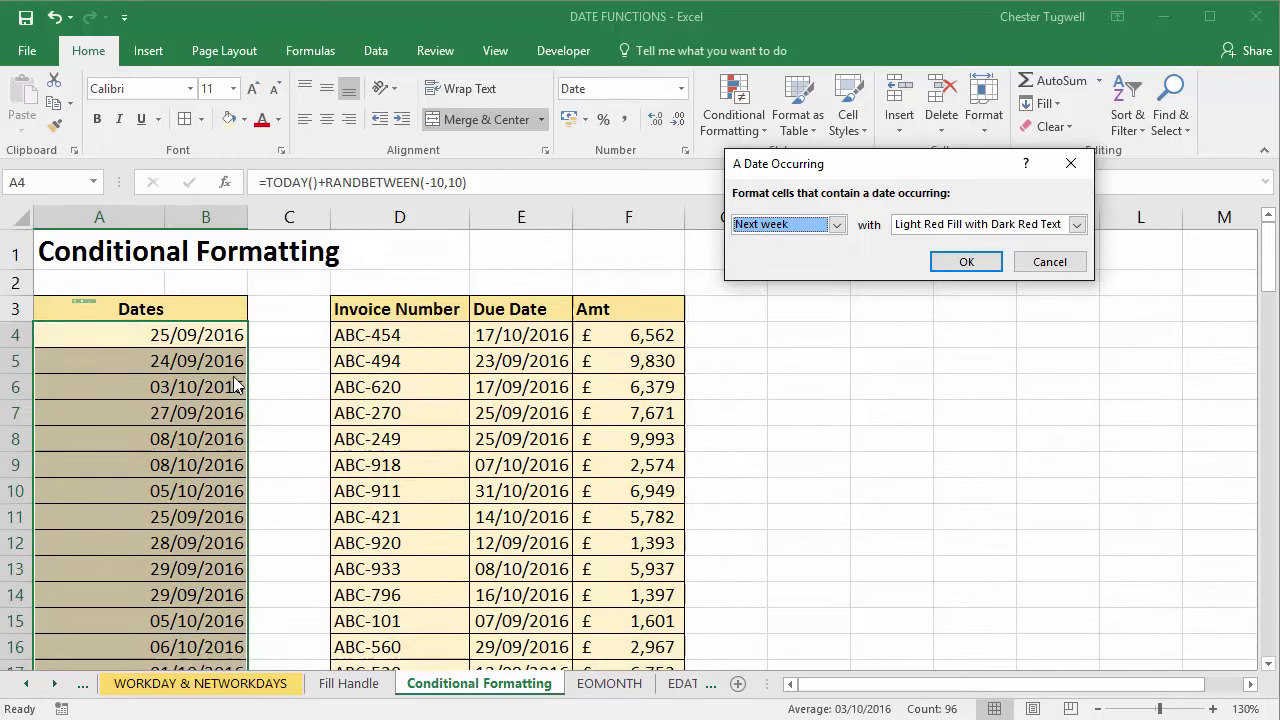
{"action": "left_click", "coordinate": [970, 261]}
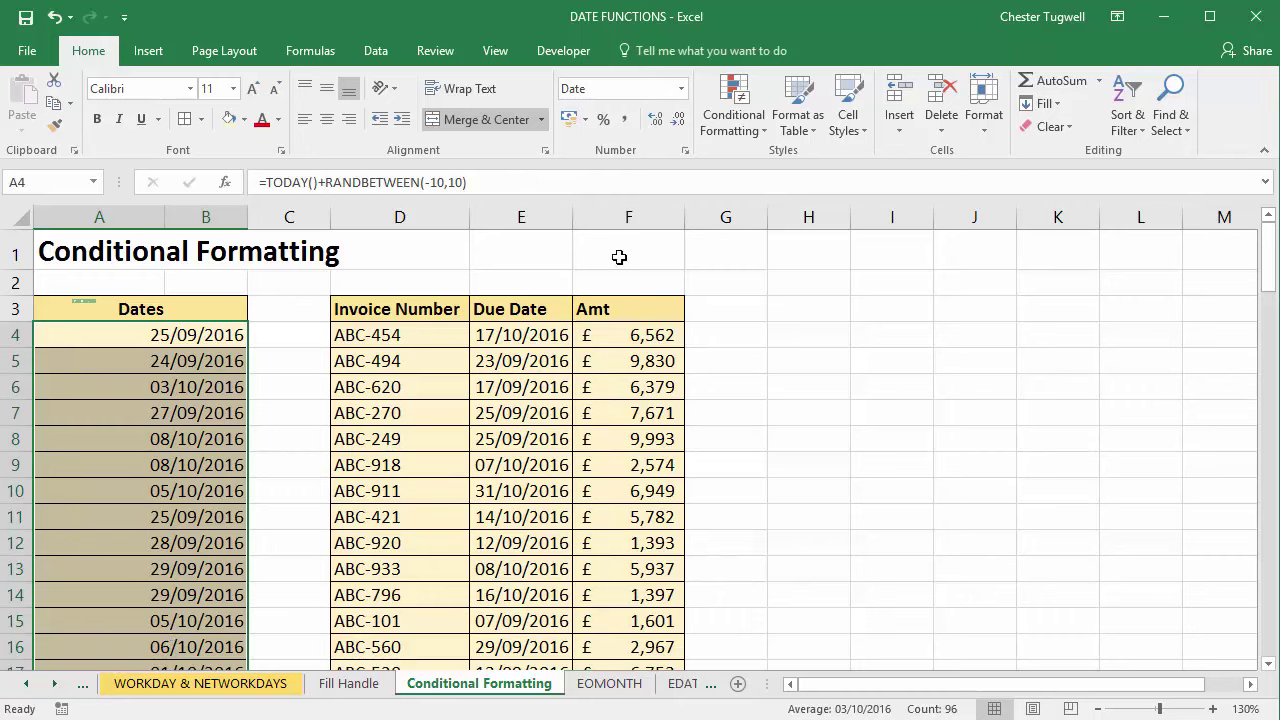
{"action": "left_click", "coordinate": [745, 114]}
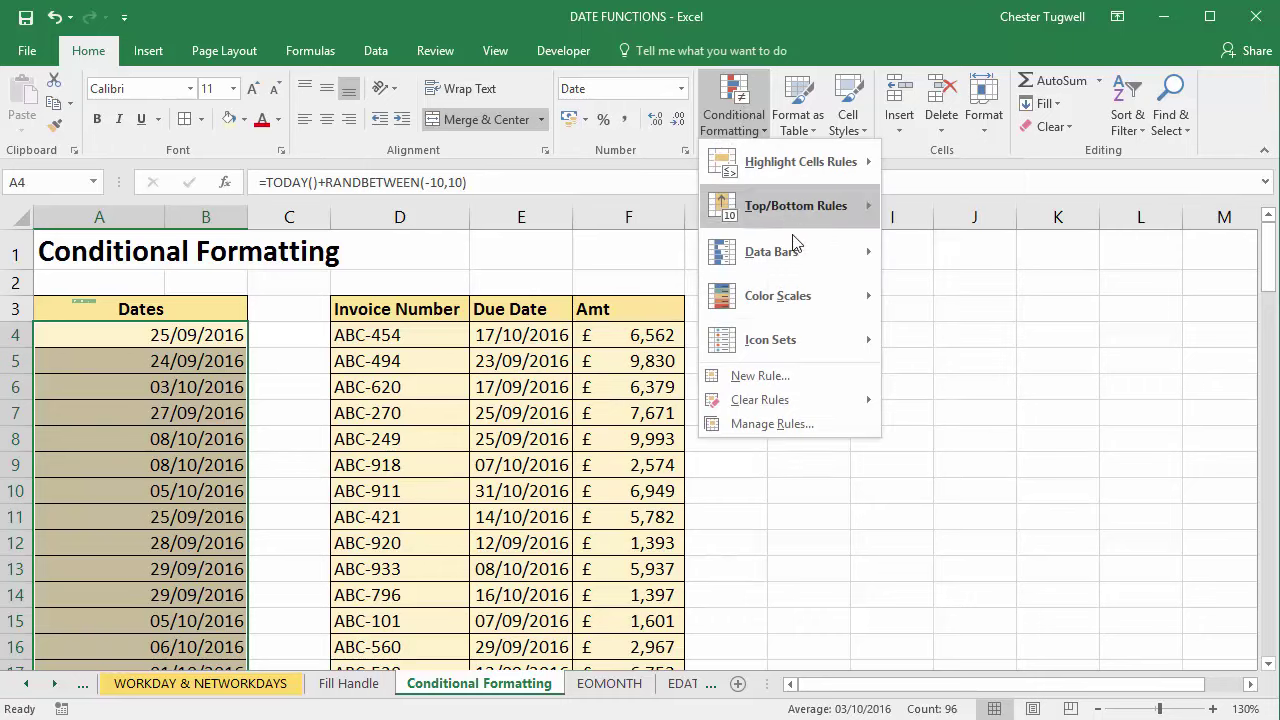
{"action": "mouse_move", "coordinate": [805, 170]}
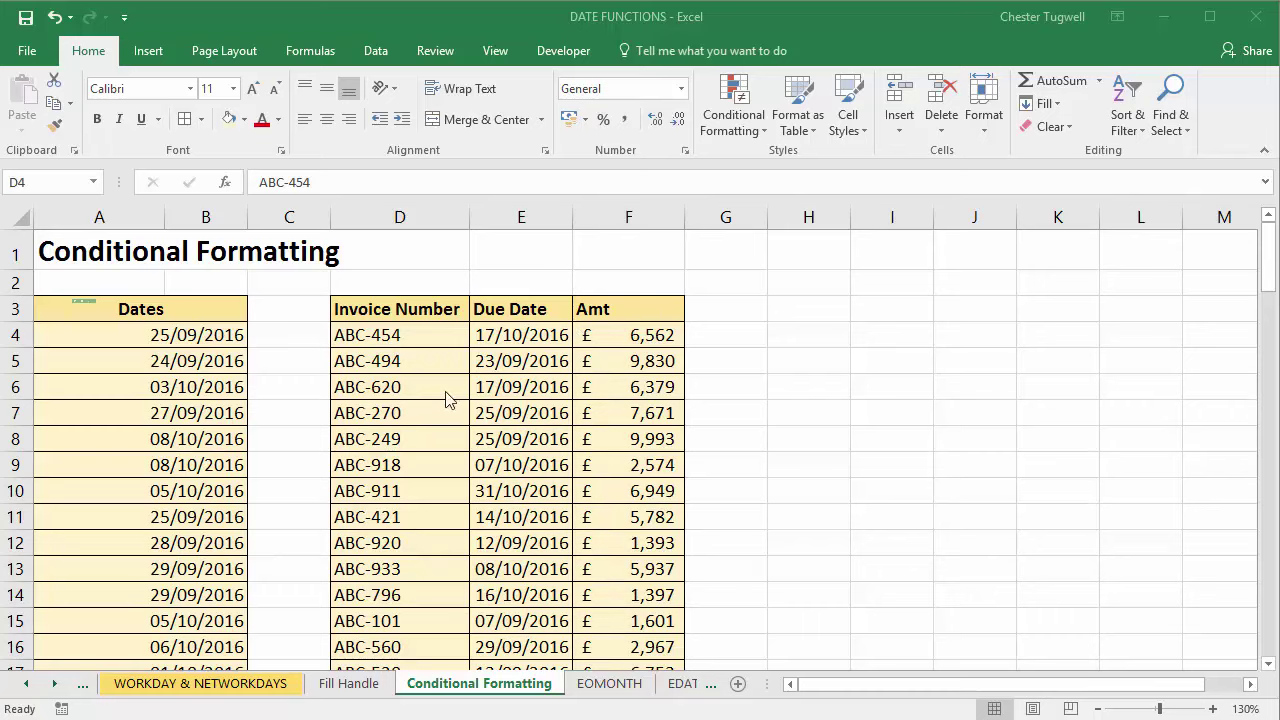
Select D4:F4 down to the last invoice, then bring the table's top back into view.
{"action": "left_click", "coordinate": [397, 345]}
{"action": "left_click_drag", "start_coordinate": [400, 334], "coordinate": [602, 329]}
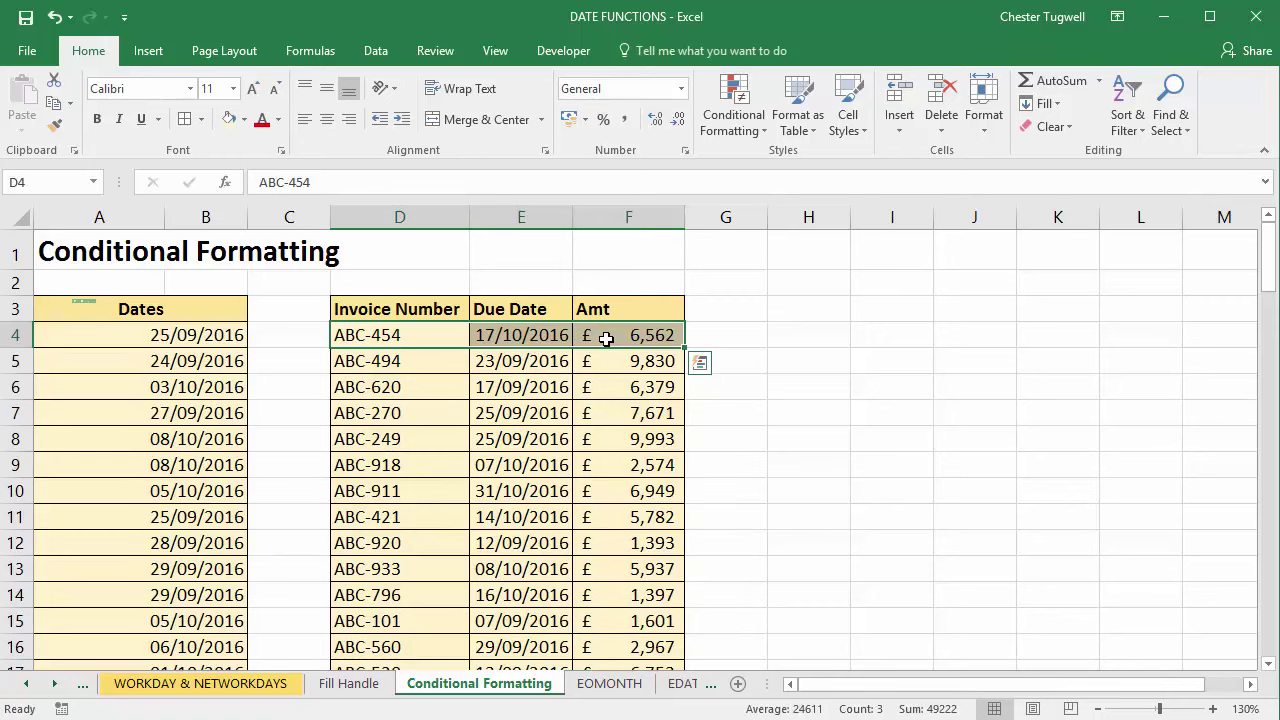
{"action": "key", "text": "ctrl+shift+Down"}
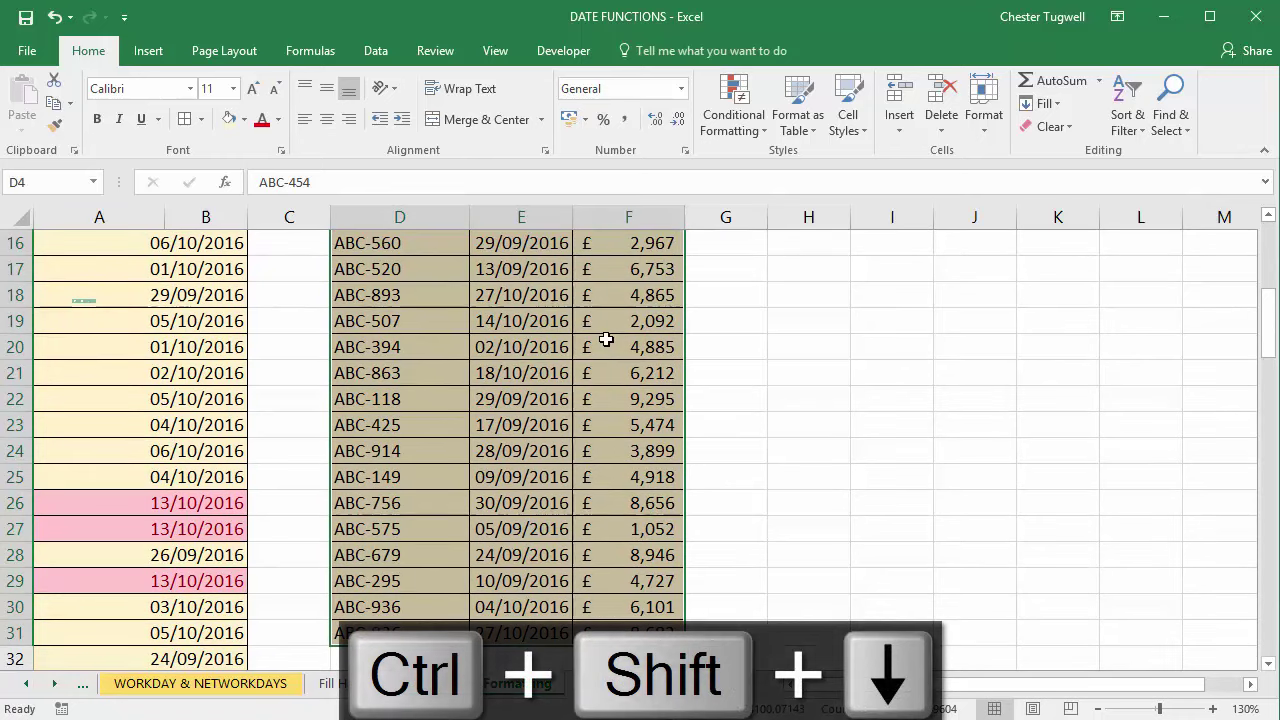
{"action": "key", "text": "ctrl+BackSpace"}
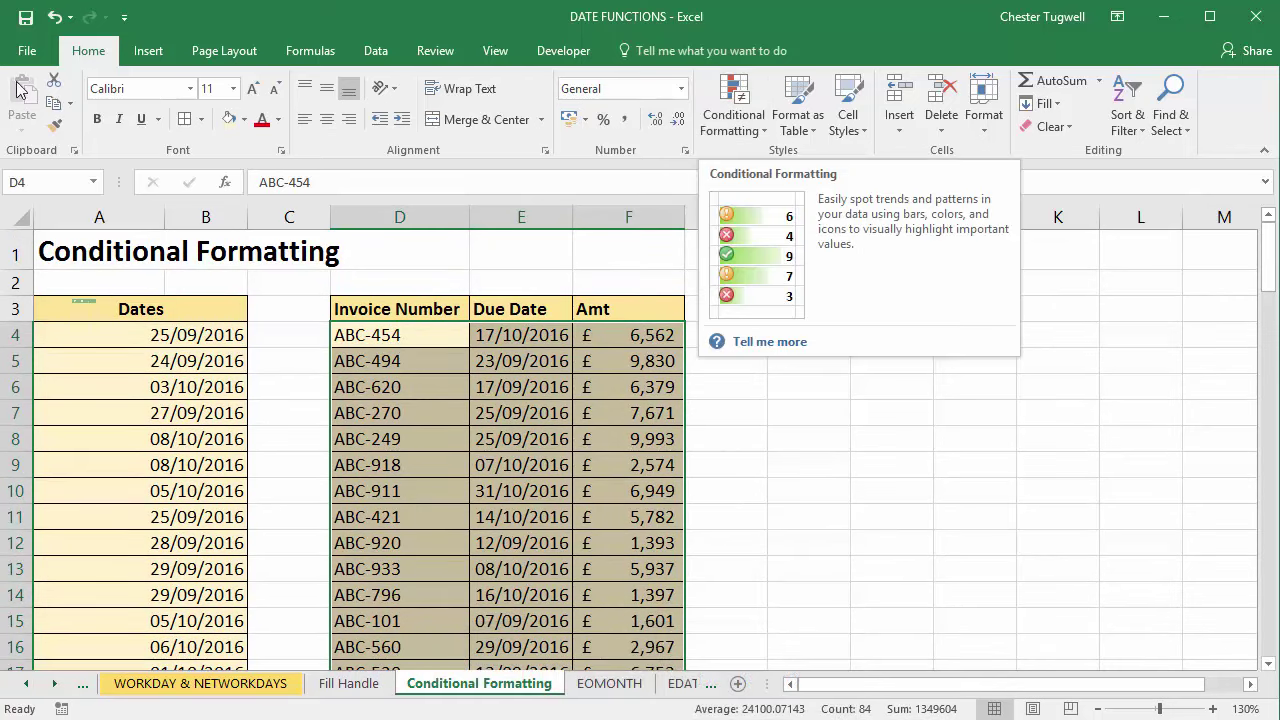
Create a new rule of type 'Use a formula to determine which cells to format'.
{"action": "left_click", "coordinate": [733, 122]}
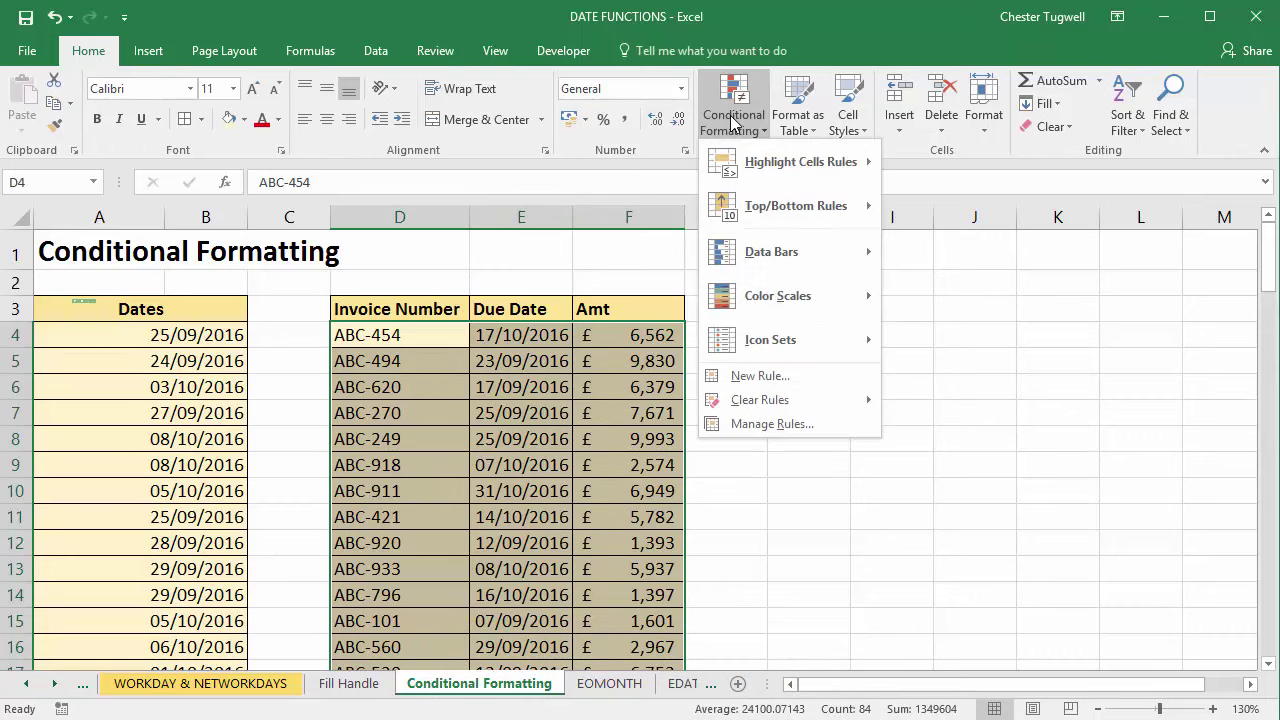
{"action": "left_click", "coordinate": [744, 386]}
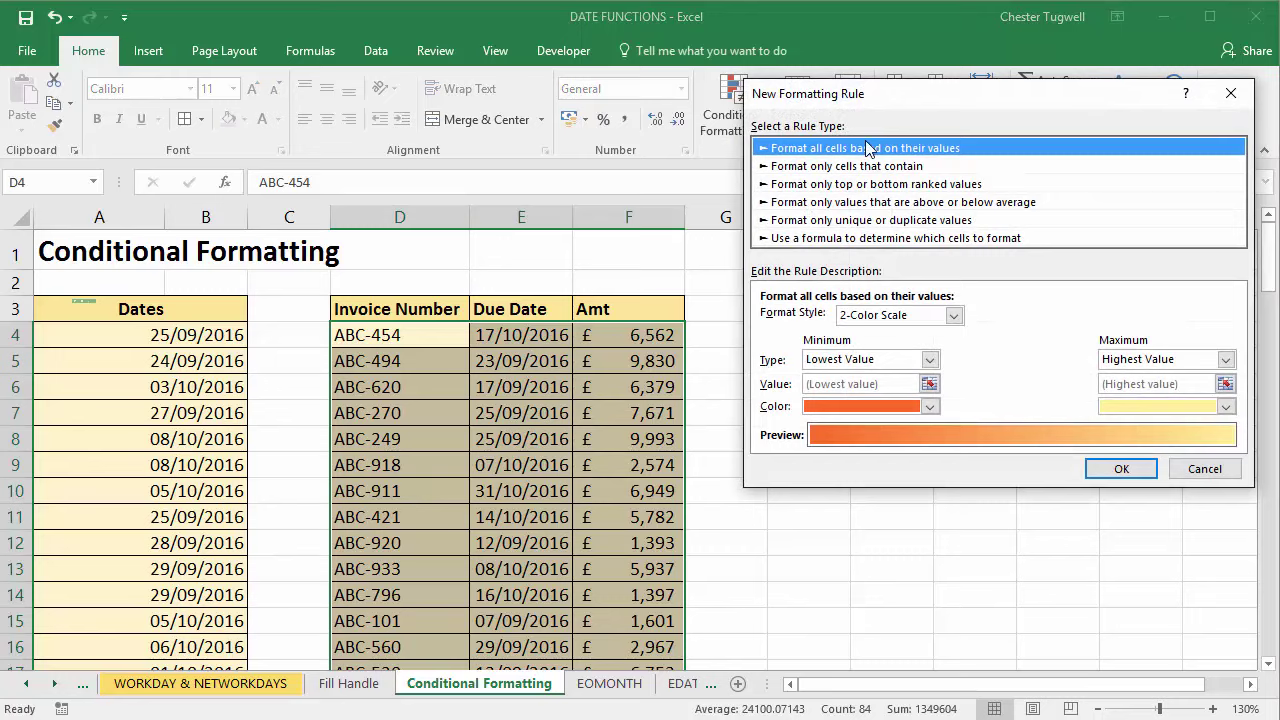
{"action": "left_click_drag", "start_coordinate": [845, 98], "coordinate": [533, 142]}
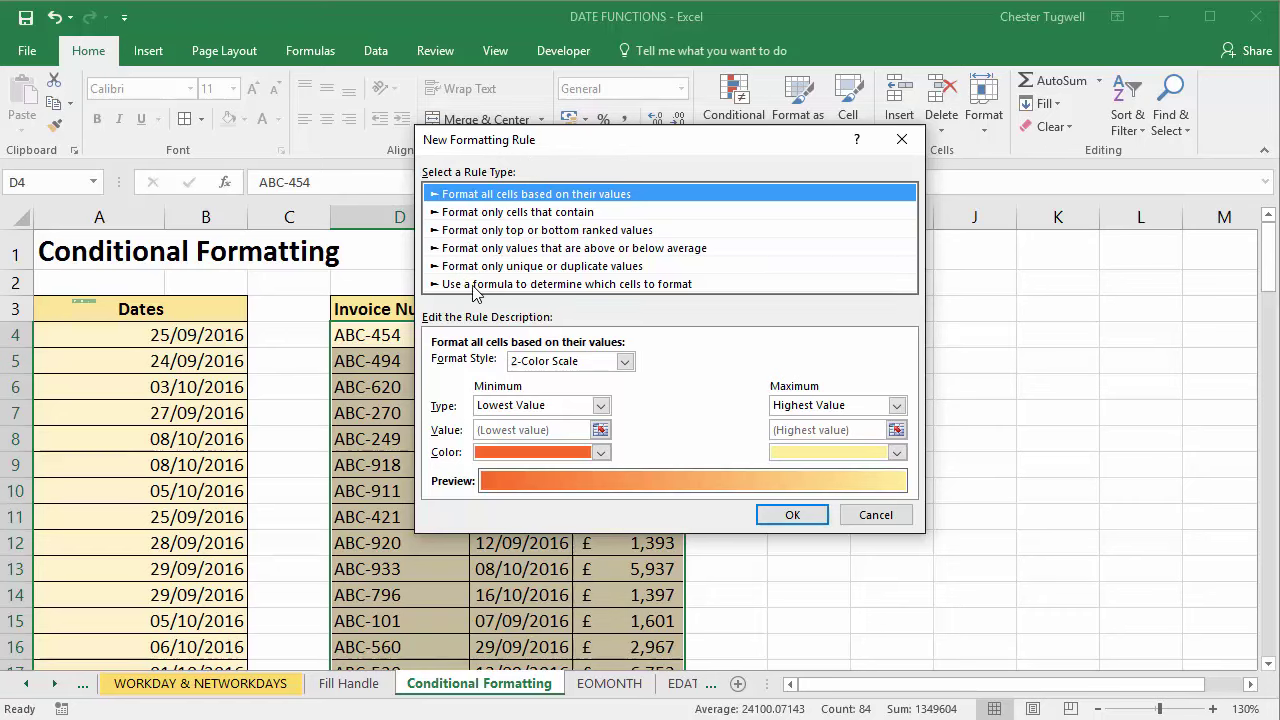
{"action": "left_click", "coordinate": [514, 285]}
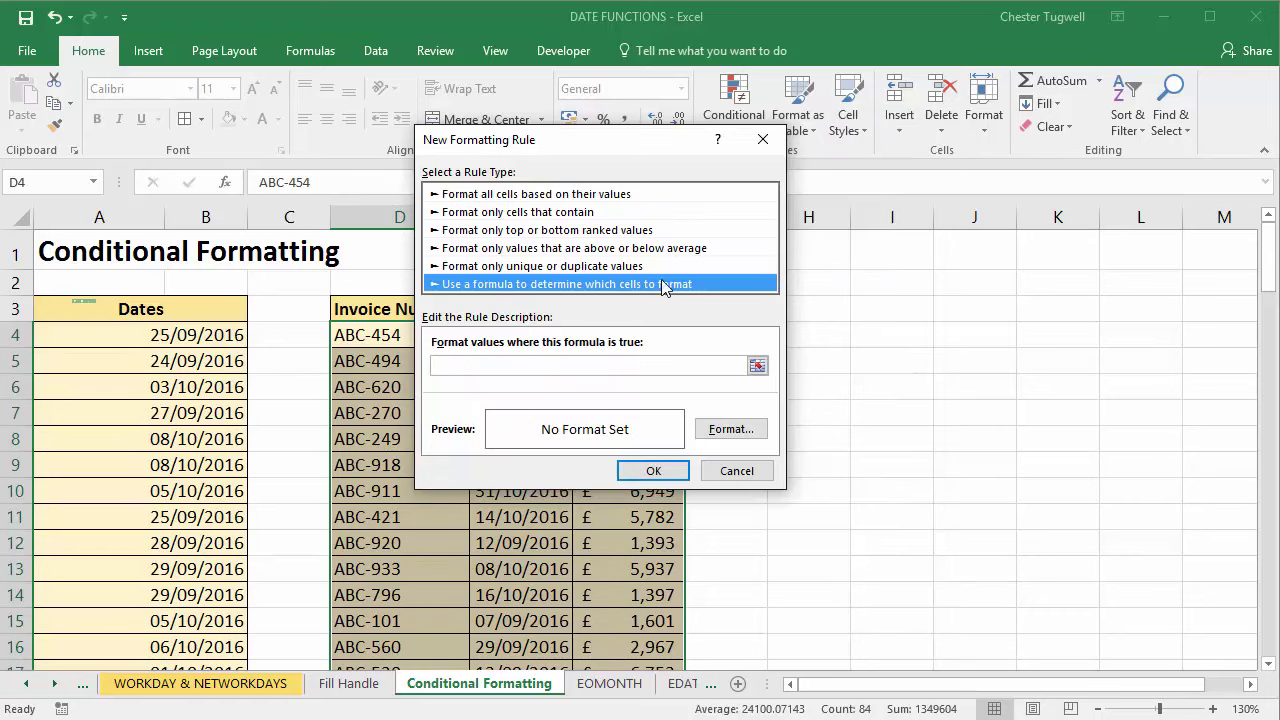
{"action": "left_click_drag", "start_coordinate": [624, 146], "coordinate": [940, 130]}
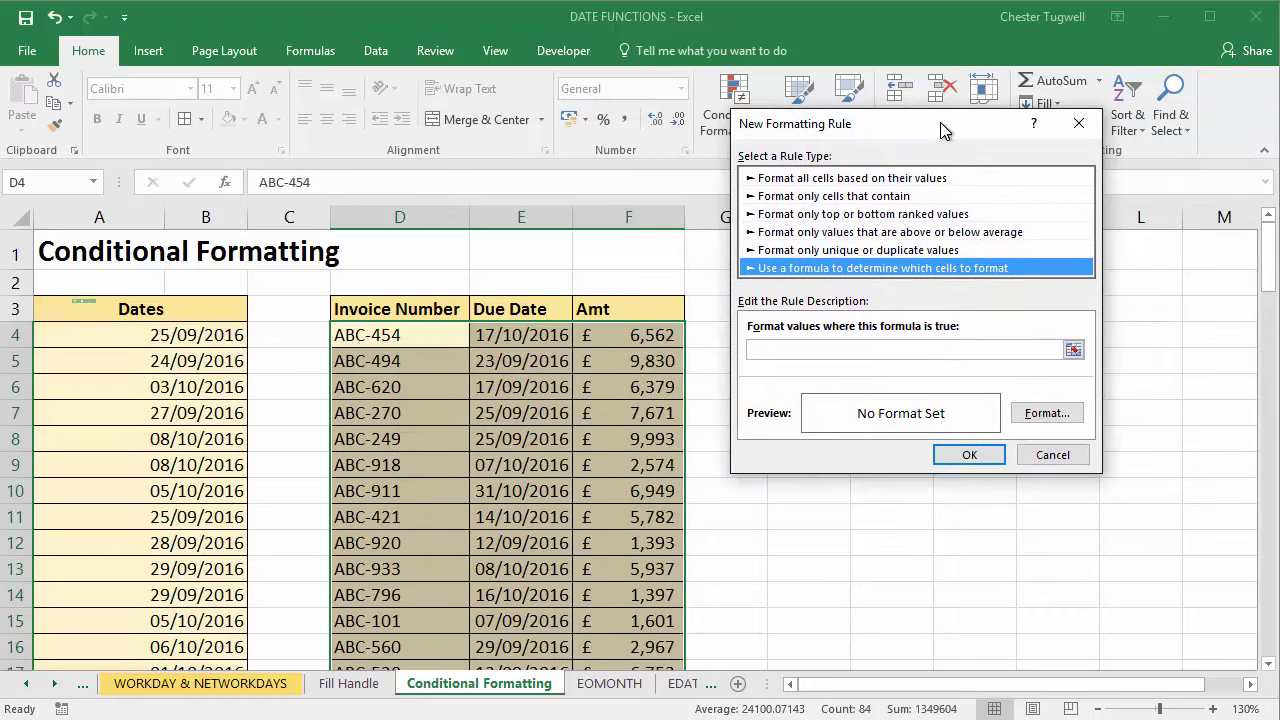
Insert =$E$4, the first due date, into the rule's formula box.
{"action": "left_click", "coordinate": [786, 350]}
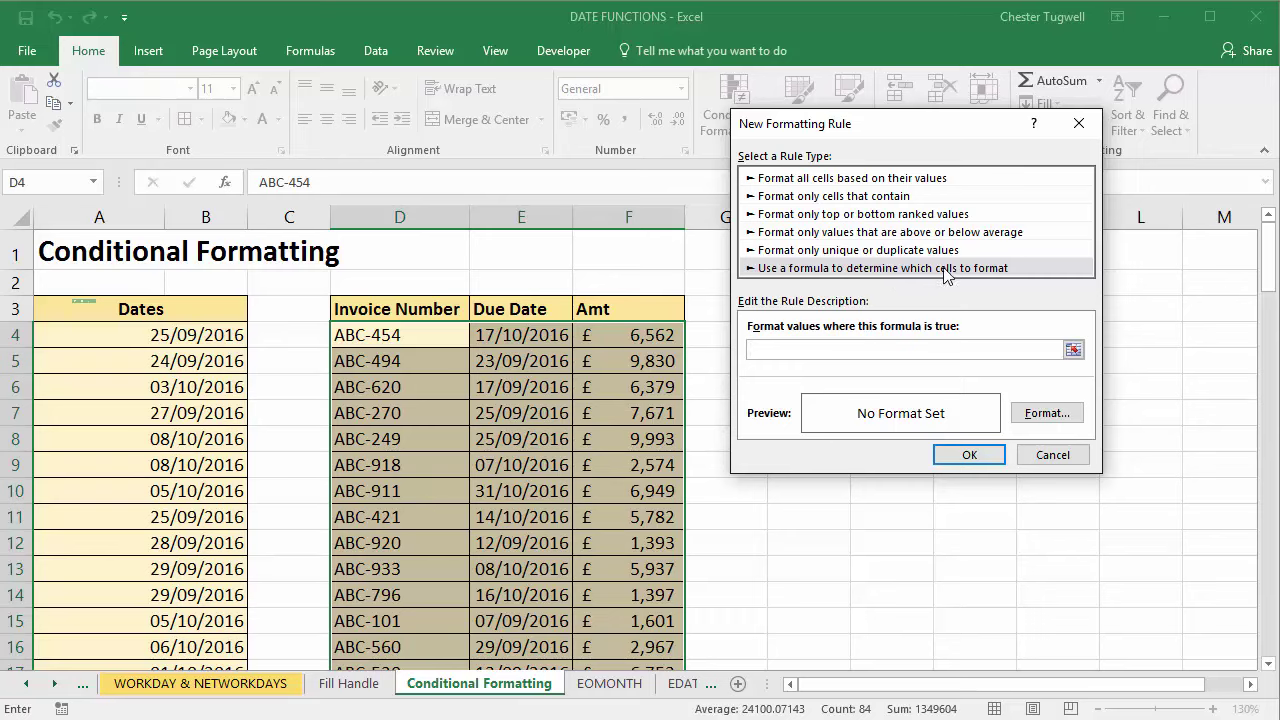
{"action": "left_click", "coordinate": [770, 353]}
{"action": "left_click", "coordinate": [526, 337]}
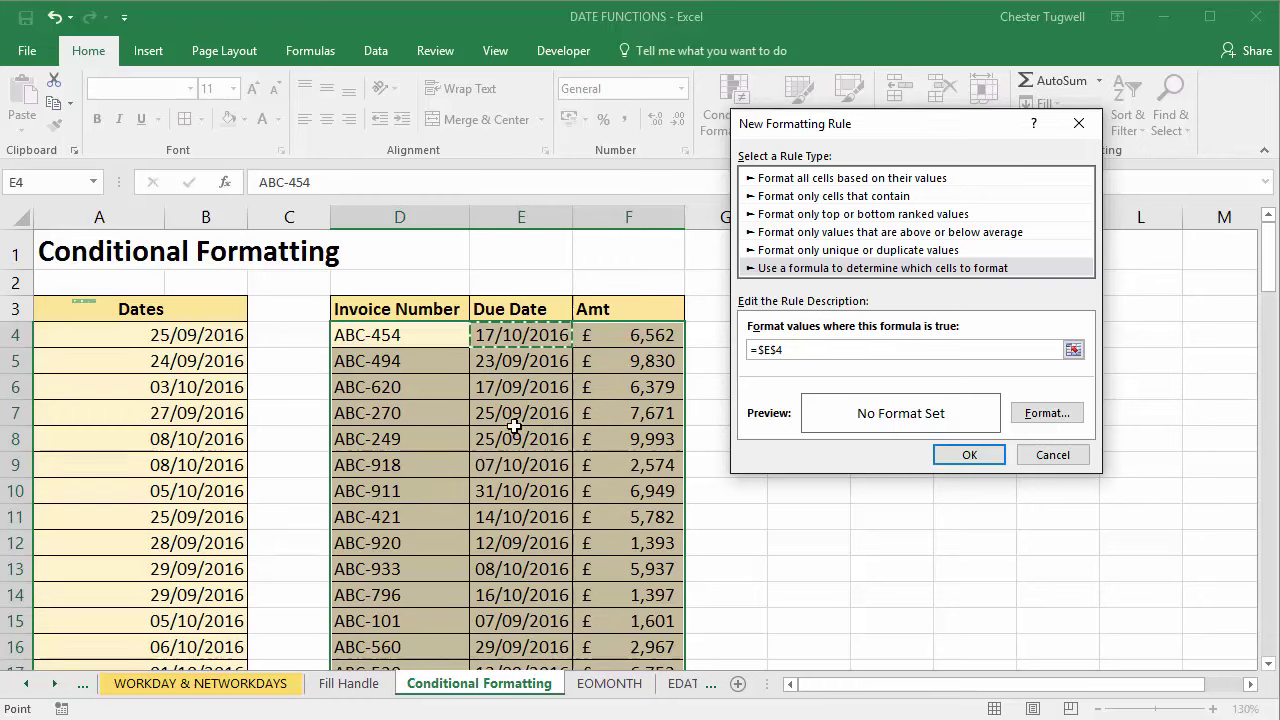
Cycle the reference from $E$4 to $E4 with F4, locking only the column.
{"action": "left_click", "coordinate": [766, 360]}
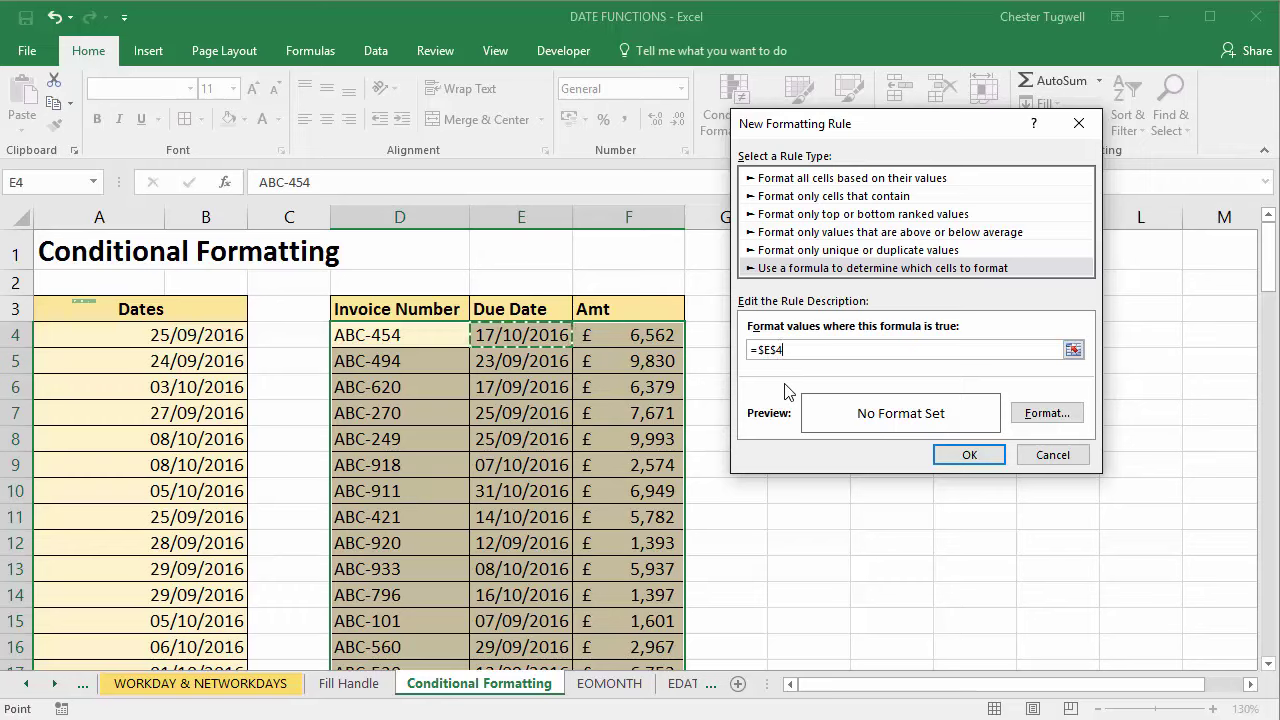
{"action": "key", "text": "F4"}
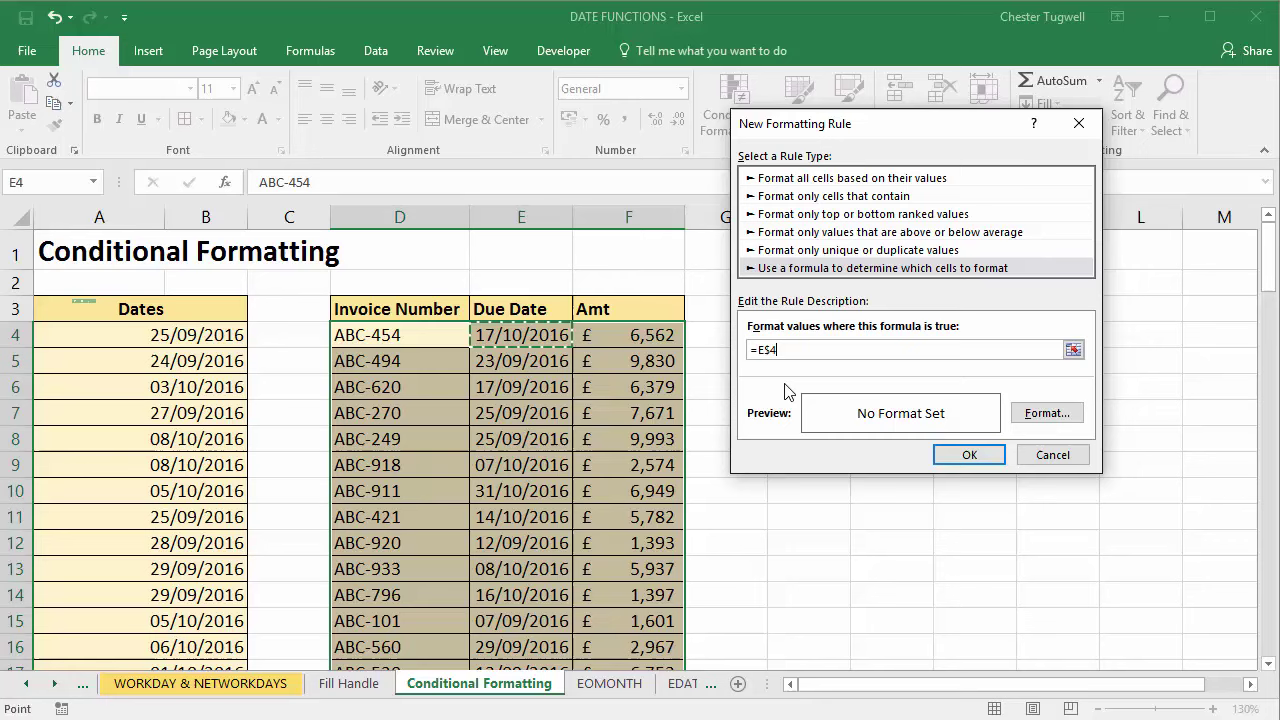
{"action": "key", "text": "F4"}
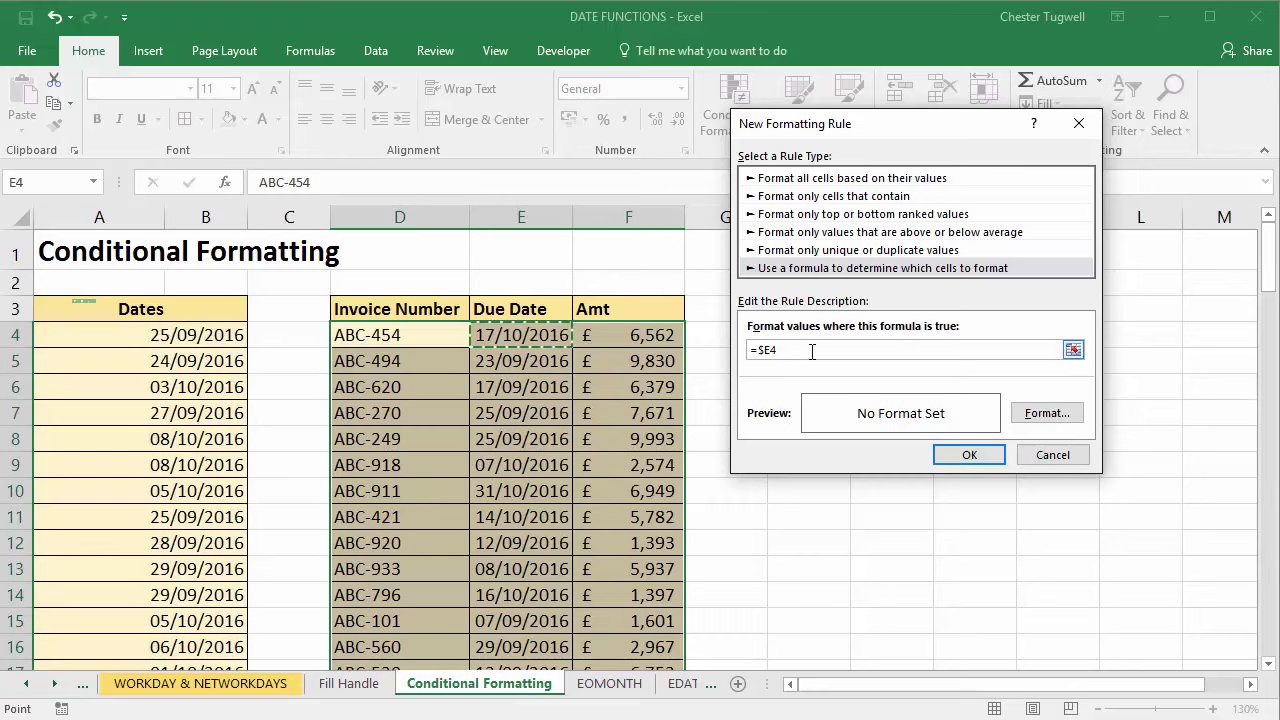
Type < after =$E4 to begin the comparison against today().
{"action": "type", "text": "<today("}
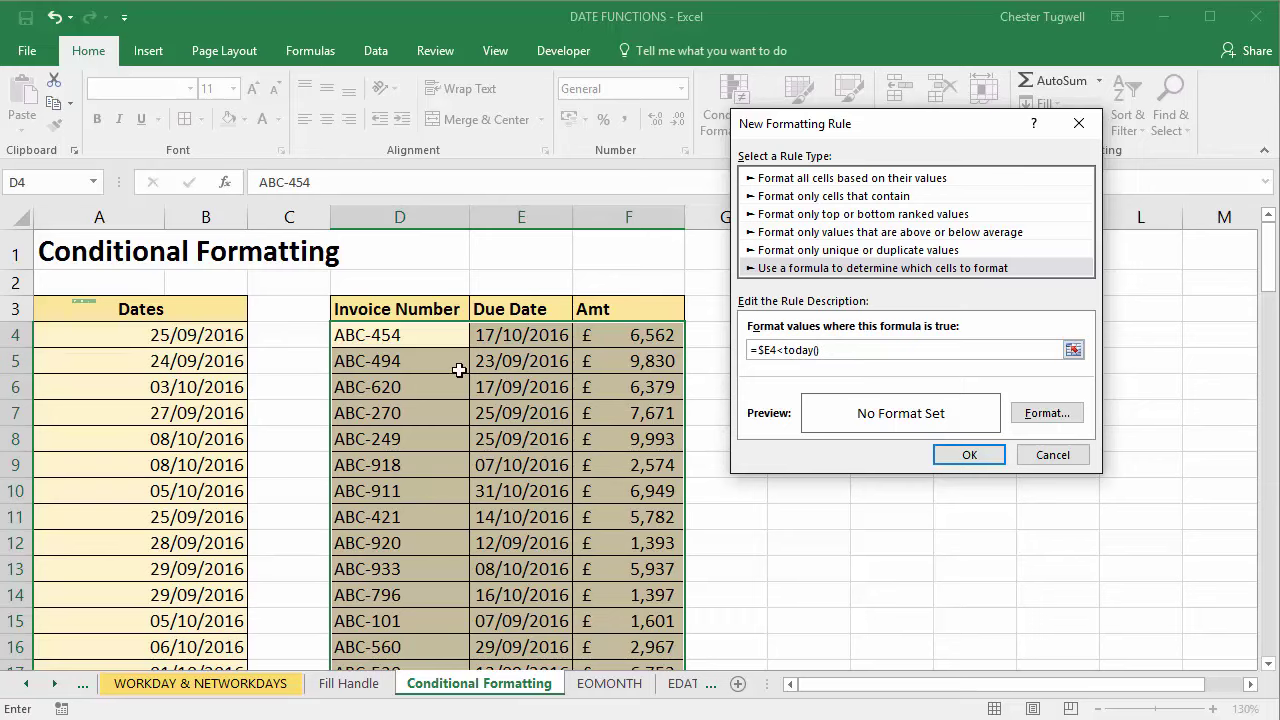
Give matching rows a light gold fill and bold text in the automatic font colour.
{"action": "left_click", "coordinate": [1046, 414]}
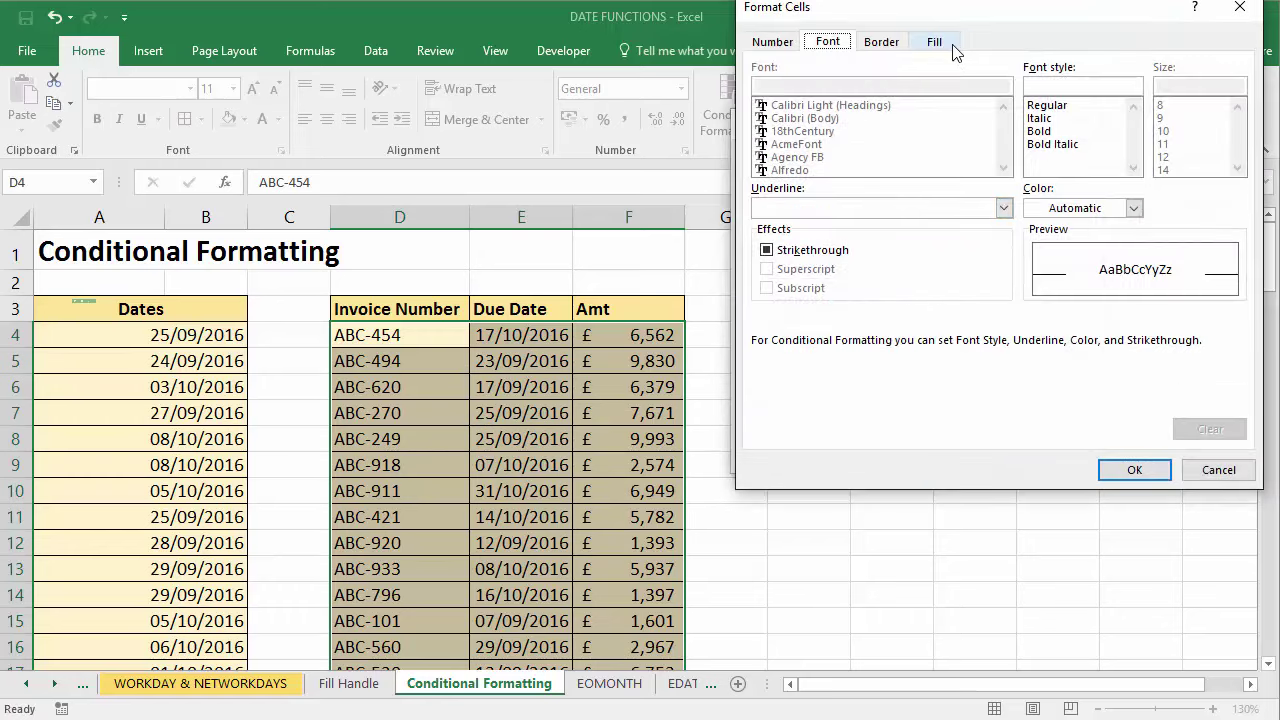
{"action": "left_click", "coordinate": [953, 48]}
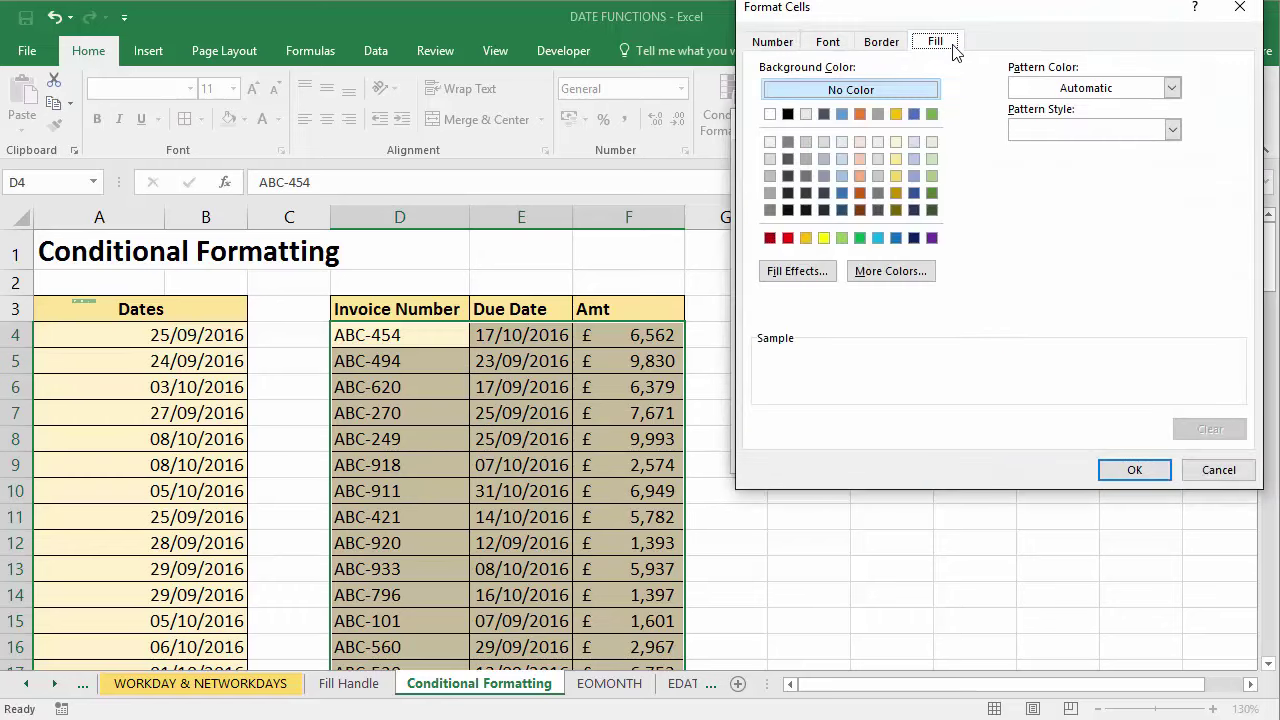
{"action": "left_click", "coordinate": [896, 177]}
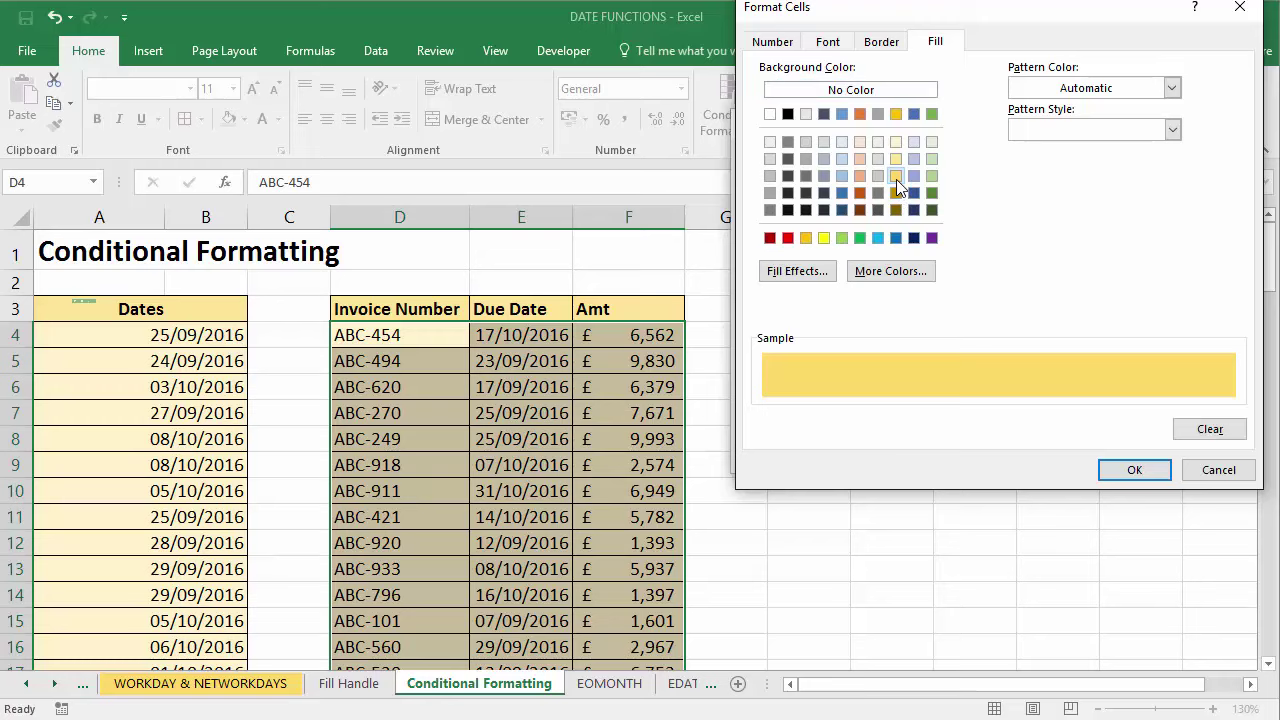
{"action": "left_click", "coordinate": [828, 42]}
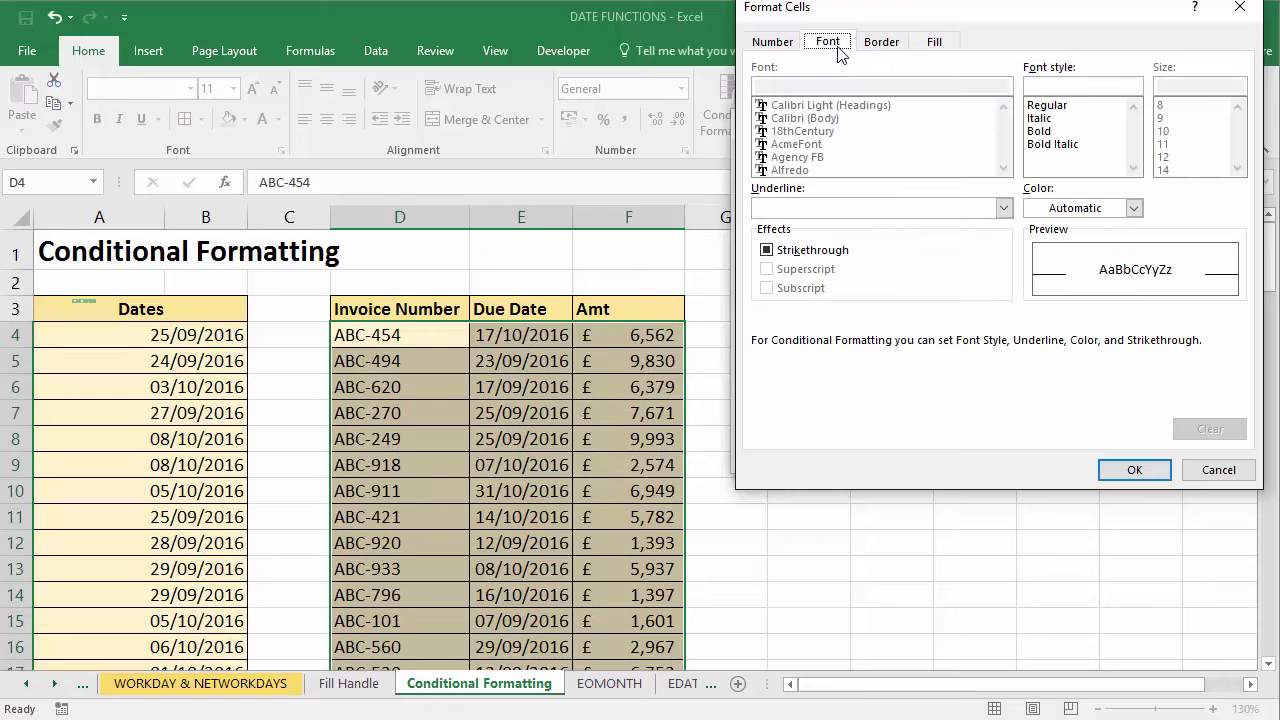
{"action": "left_click", "coordinate": [1133, 208]}
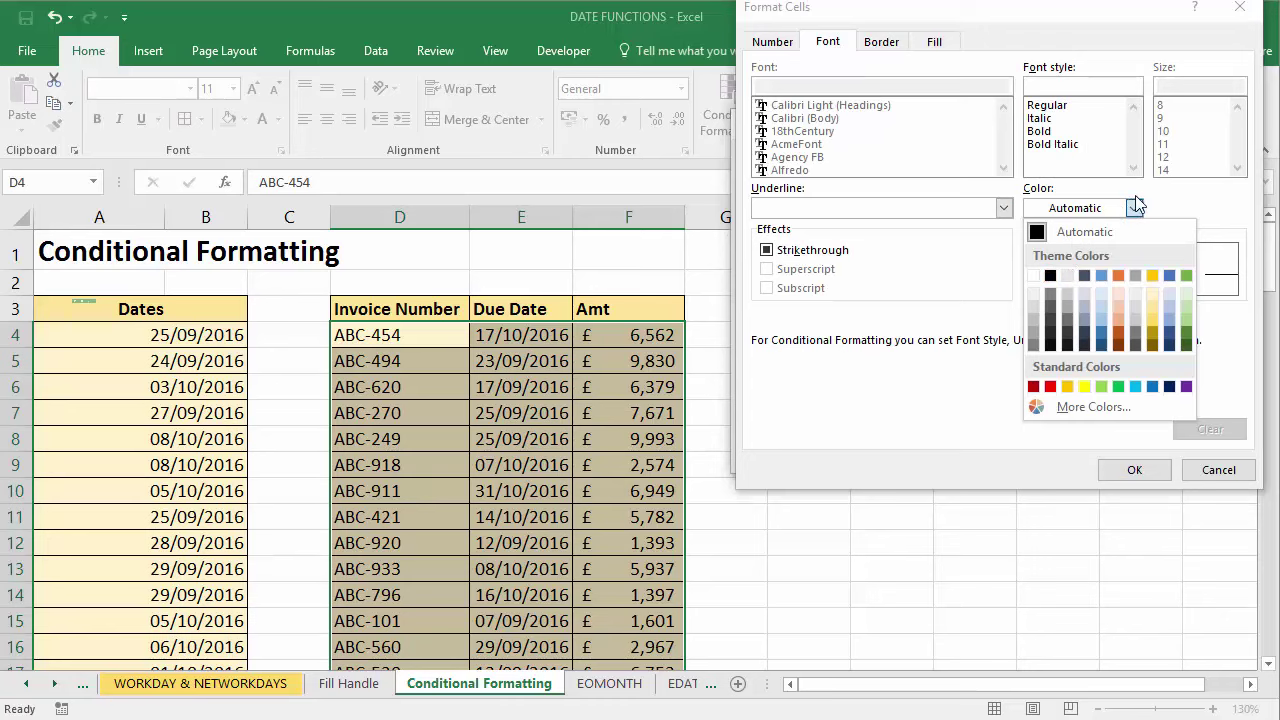
{"action": "left_click", "coordinate": [1137, 207]}
{"action": "left_click", "coordinate": [1040, 131]}
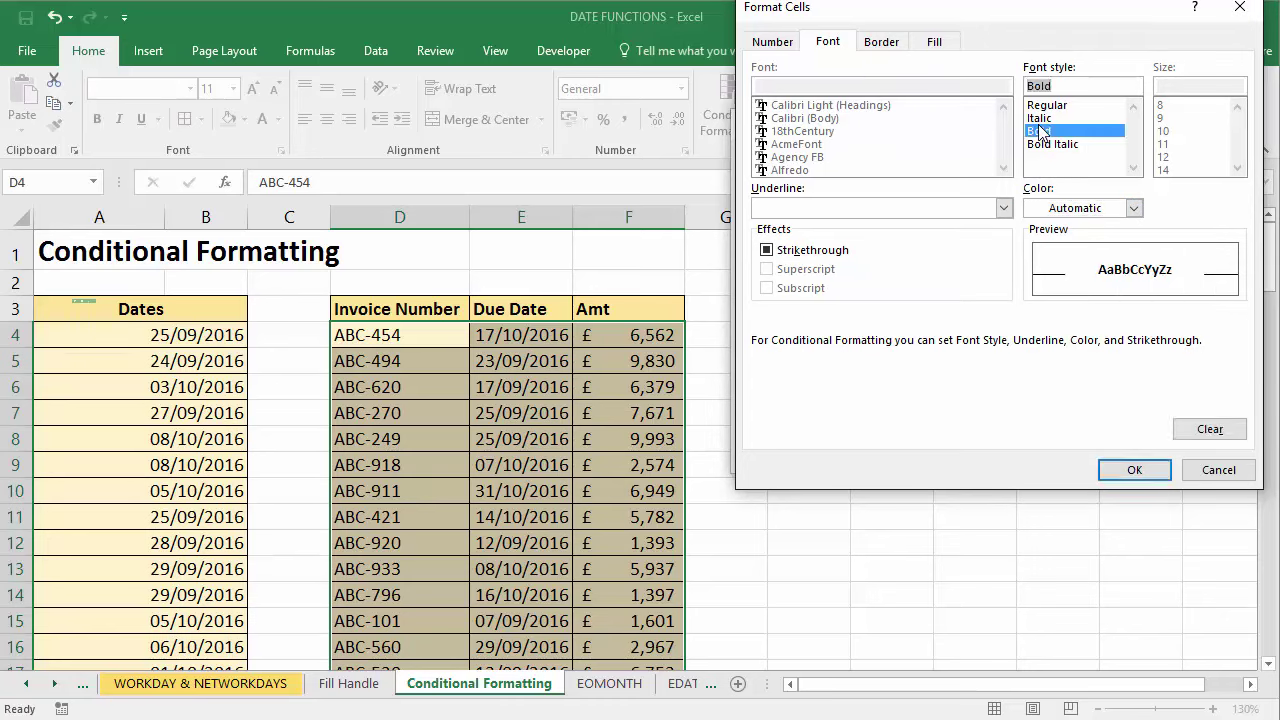
{"action": "left_click", "coordinate": [1135, 471]}
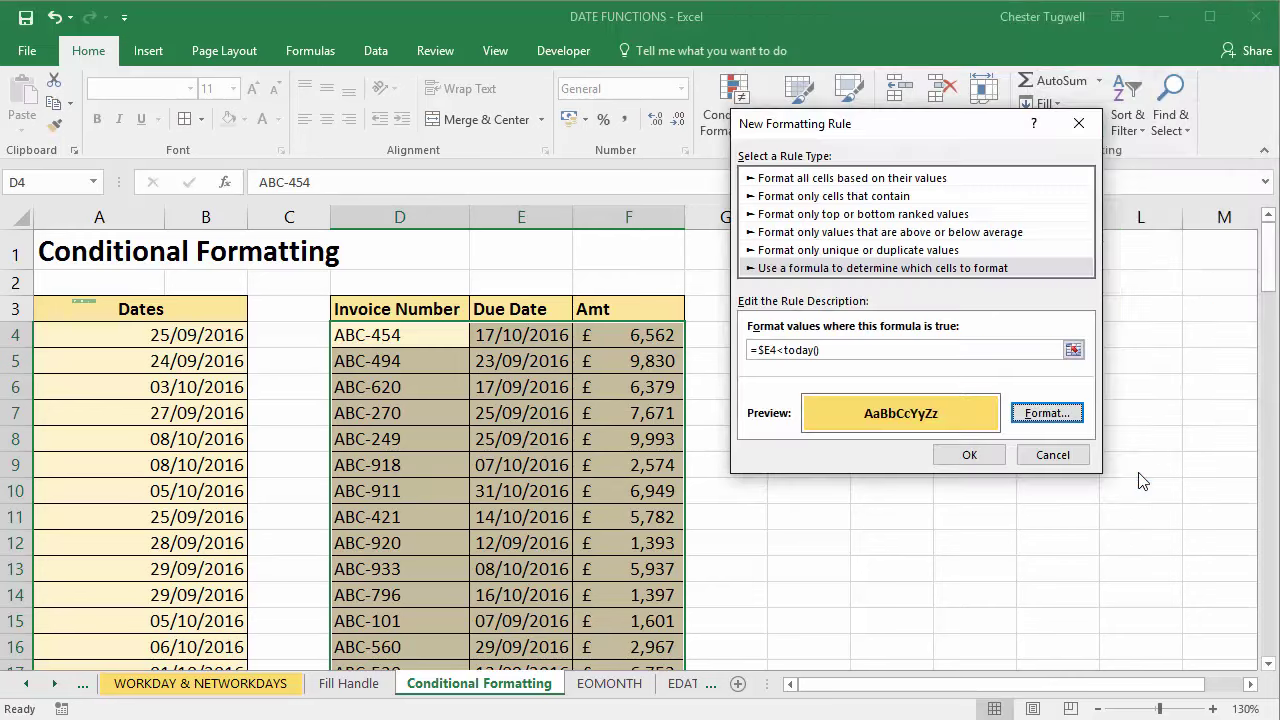
Confirm the rule and check that overdue rows like ABC-494 and ABC-620 show bold gold.
{"action": "left_click", "coordinate": [978, 458]}
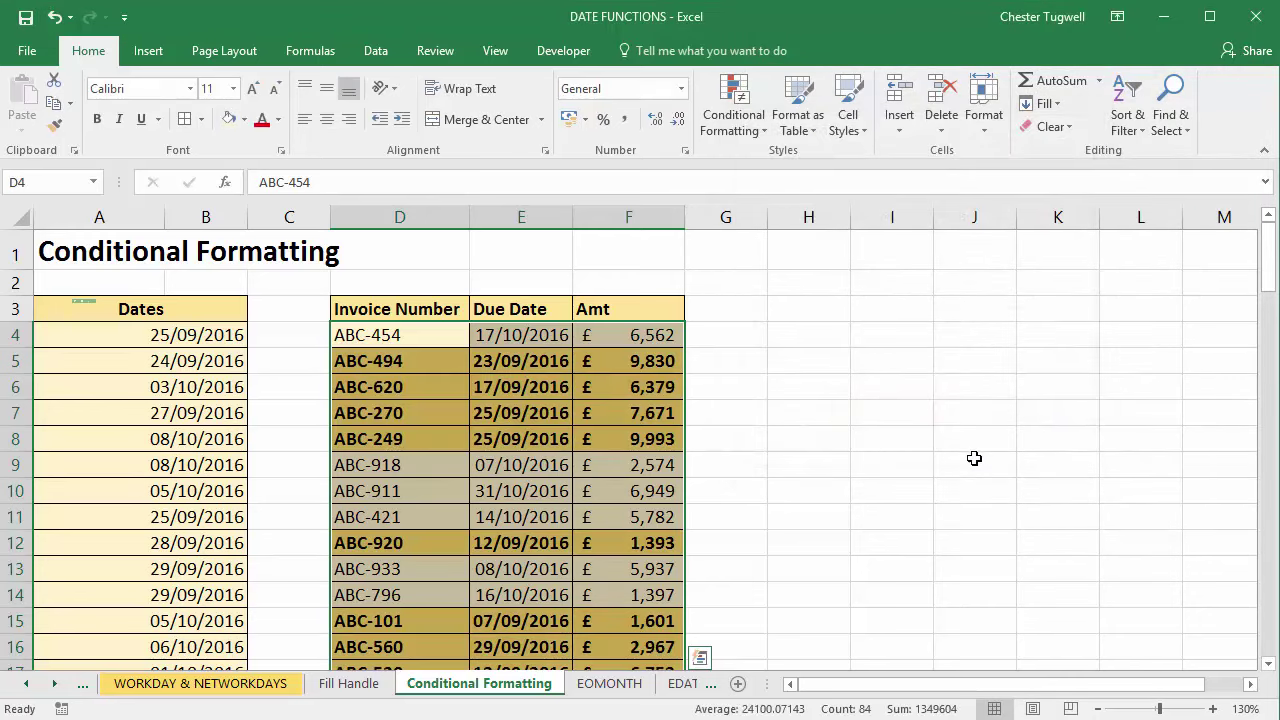
{"action": "left_click", "coordinate": [782, 449]}
{"action": "scroll", "coordinate": [590, 492], "scroll_direction": "down", "scroll_amount": 2}
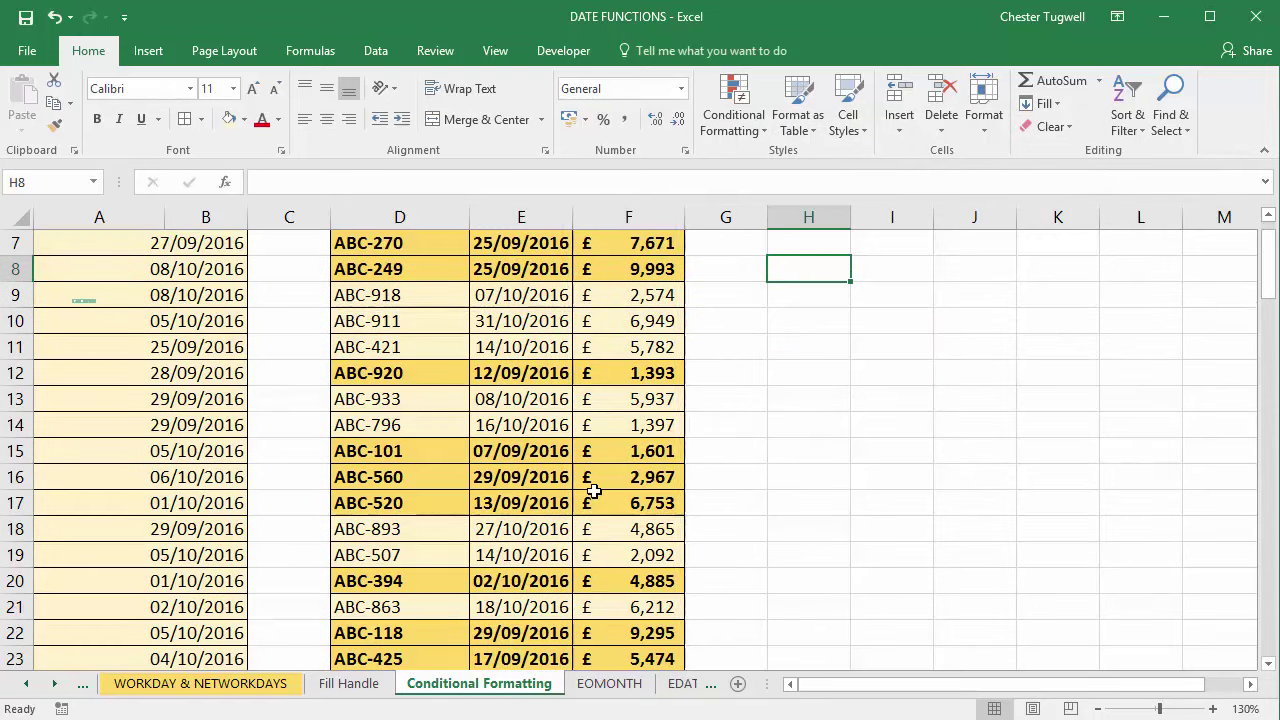
{"action": "scroll", "coordinate": [528, 490], "scroll_direction": "up", "scroll_amount": 2}
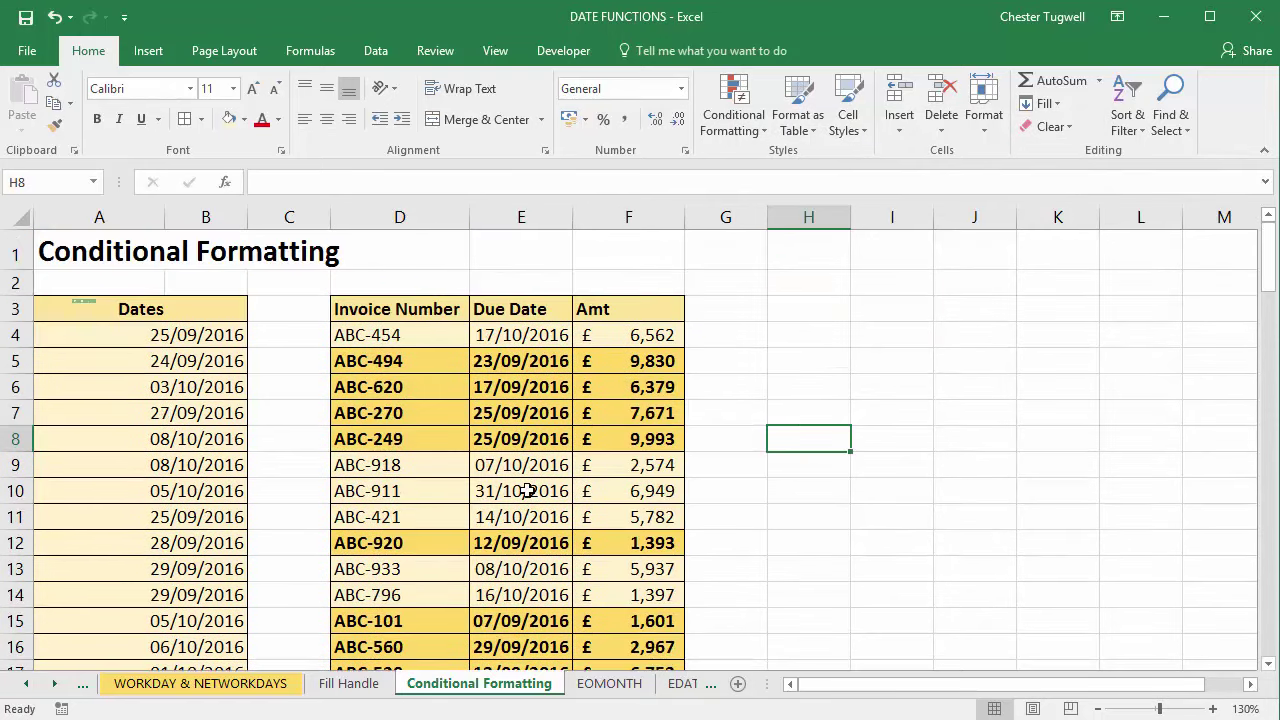